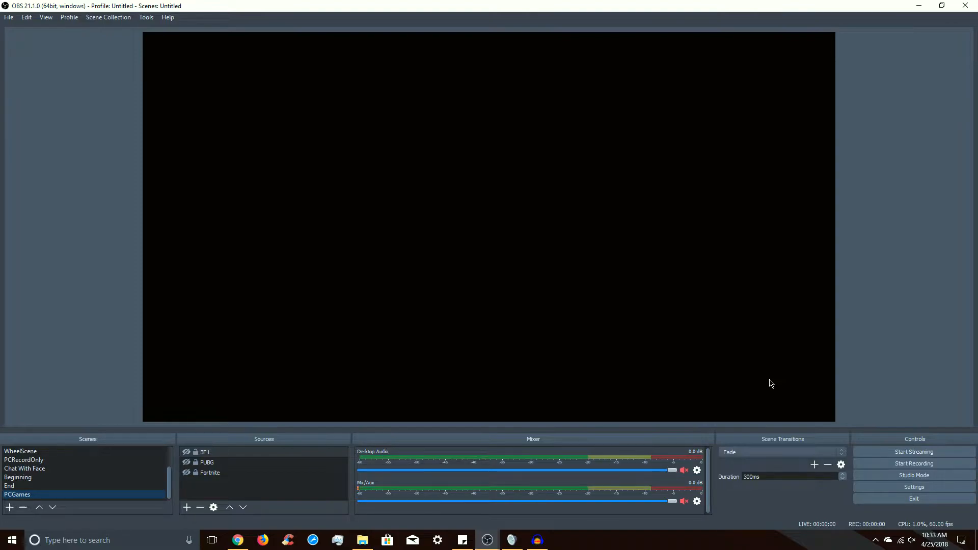
# Step: In the output settings, switch the output mode to Simple and set the streaming encoder to Software (x264)
pyautogui.click(892, 483)
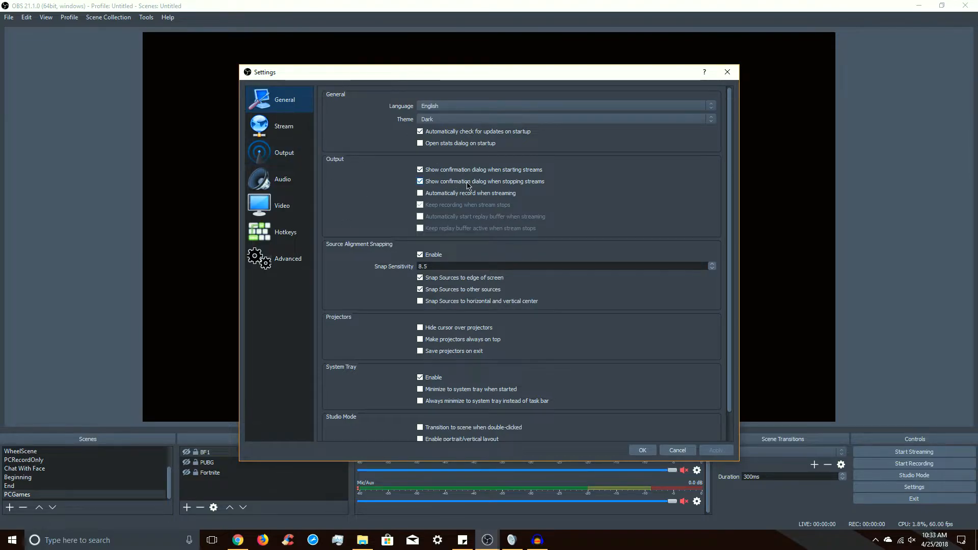
pyautogui.scroll(-1, 468, 186)
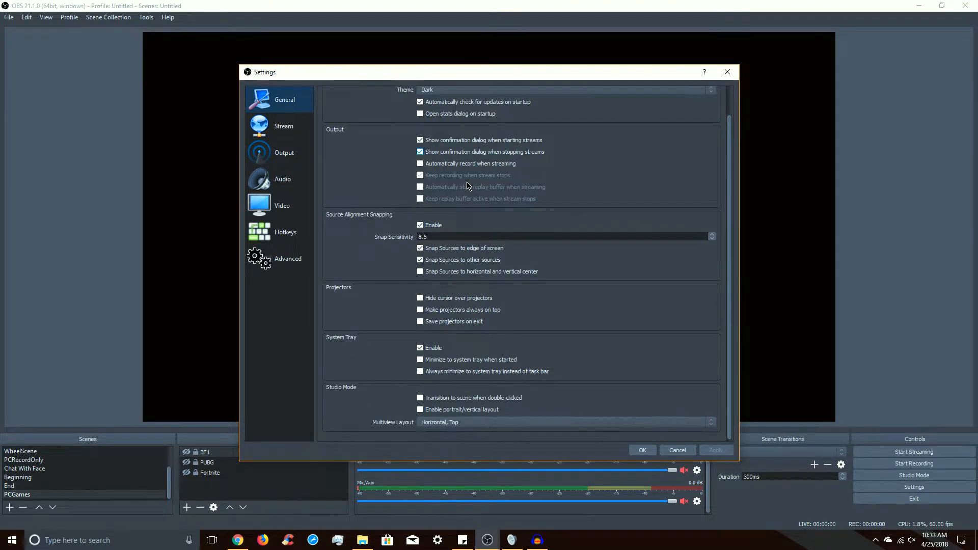
pyautogui.scroll(1, 468, 186)
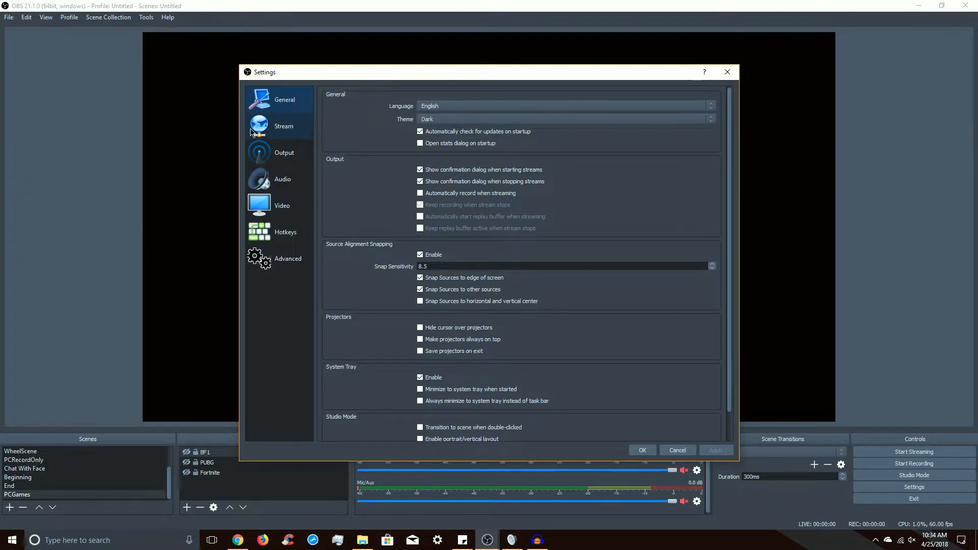
pyautogui.click(277, 150)
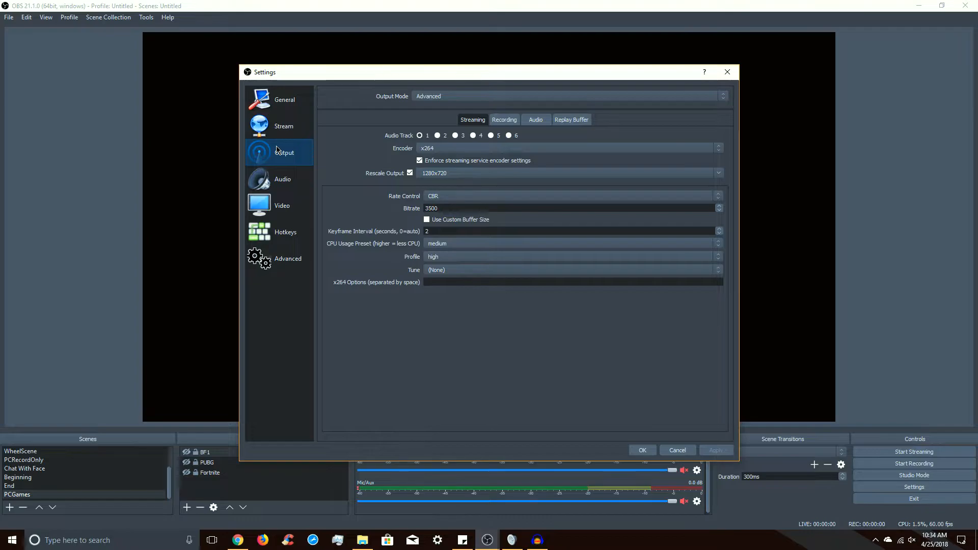
pyautogui.click(434, 97)
pyautogui.click(434, 99)
pyautogui.click(433, 97)
pyautogui.click(423, 105)
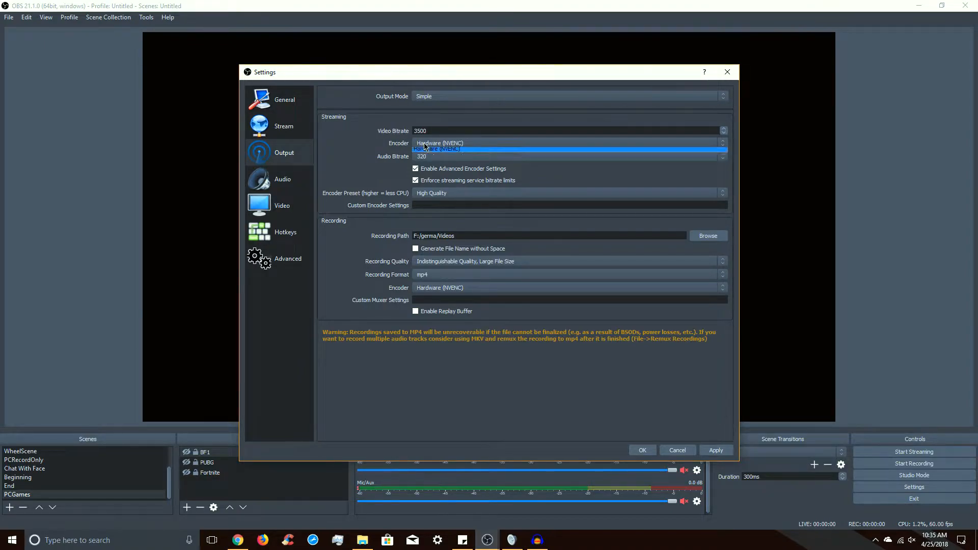
pyautogui.click(424, 144)
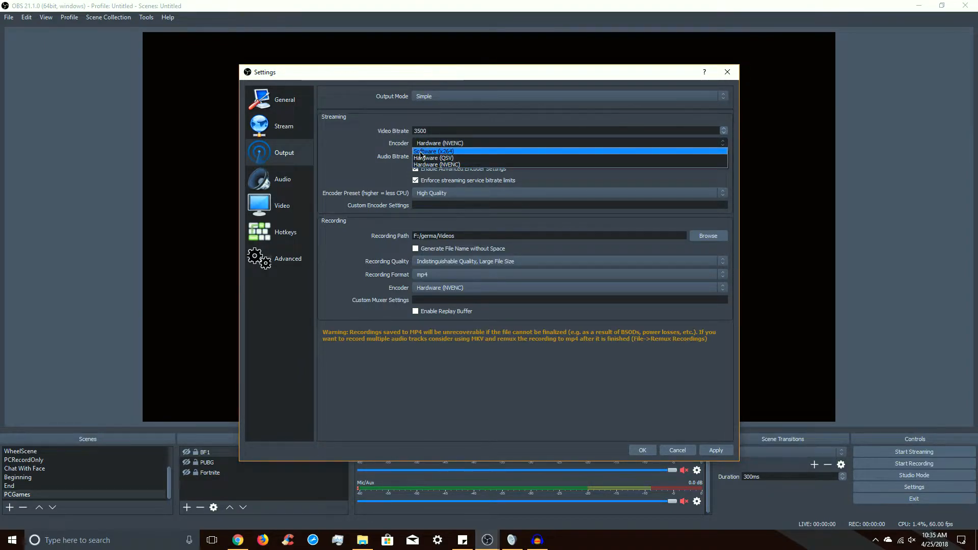
pyautogui.click(419, 152)
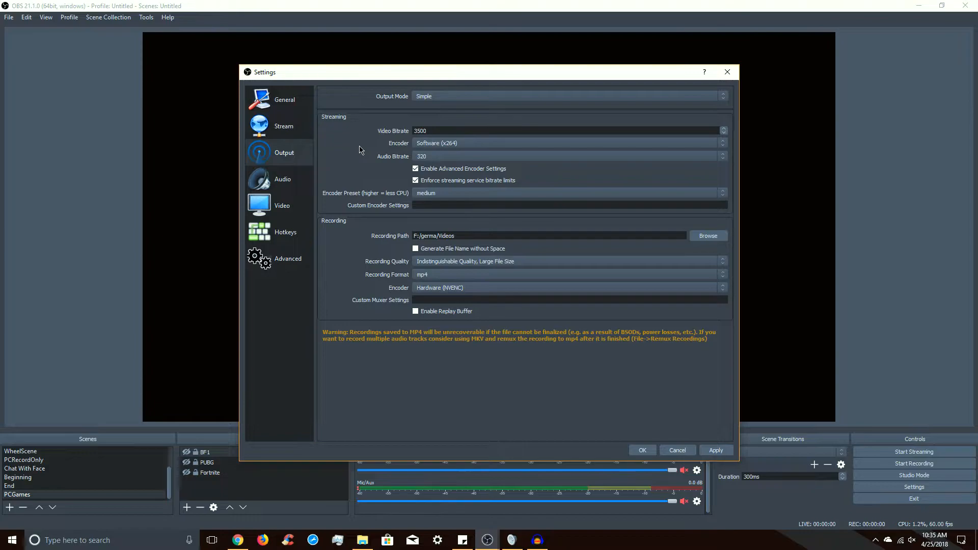
# Step: Try streaming video bitrates of 8000, 2500 and 3500, ending on 2500
pyautogui.moveTo(454, 131); pyautogui.dragTo(356, 123)
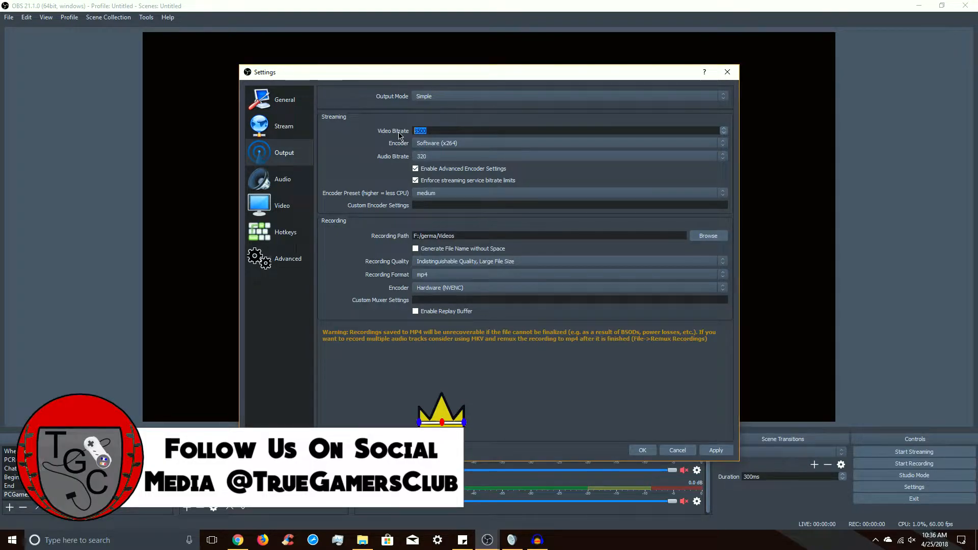
pyautogui.write('80')
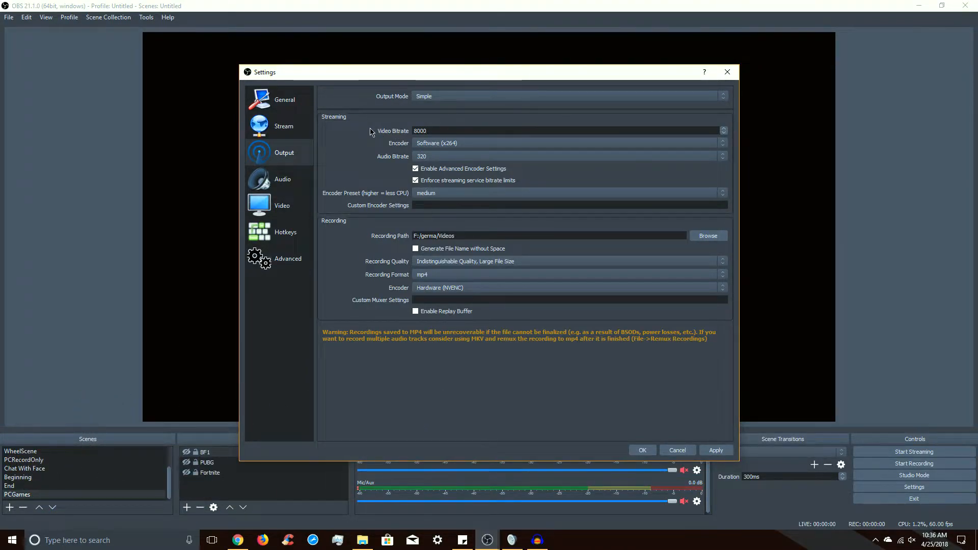
pyautogui.doubleClick(437, 131)
pyautogui.write('2500')
pyautogui.moveTo(437, 131); pyautogui.dragTo(375, 135)
pyautogui.write('3500')
pyautogui.moveTo(436, 130); pyautogui.dragTo(381, 132)
pyautogui.write('2')
# Step: Review the available audio bitrates for streaming without choosing a different one
pyautogui.click(429, 157)
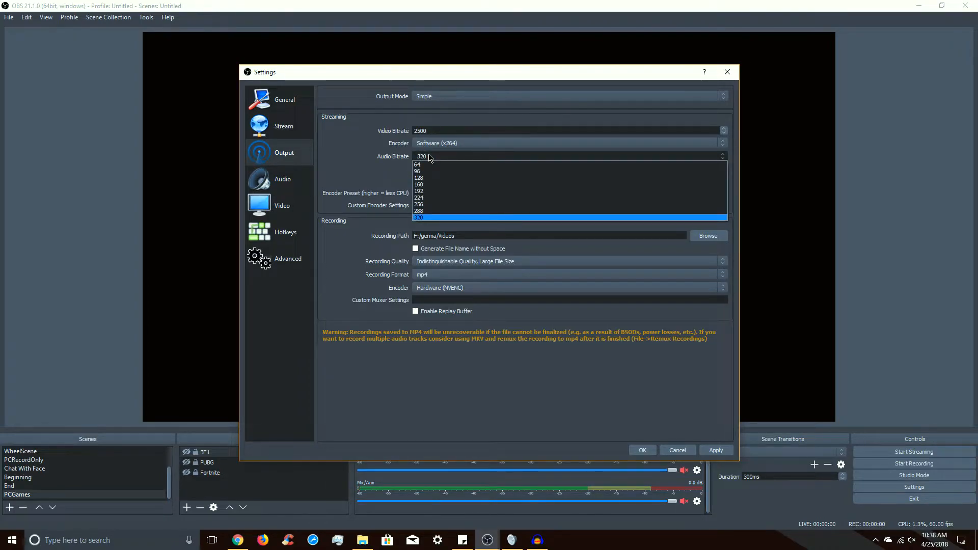
pyautogui.click(429, 157)
pyautogui.click(430, 157)
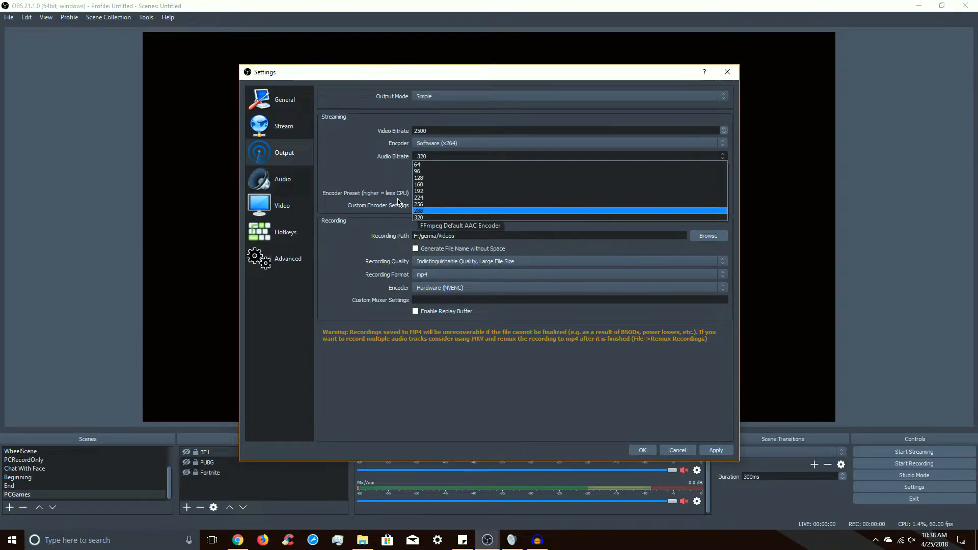
pyautogui.click(374, 176)
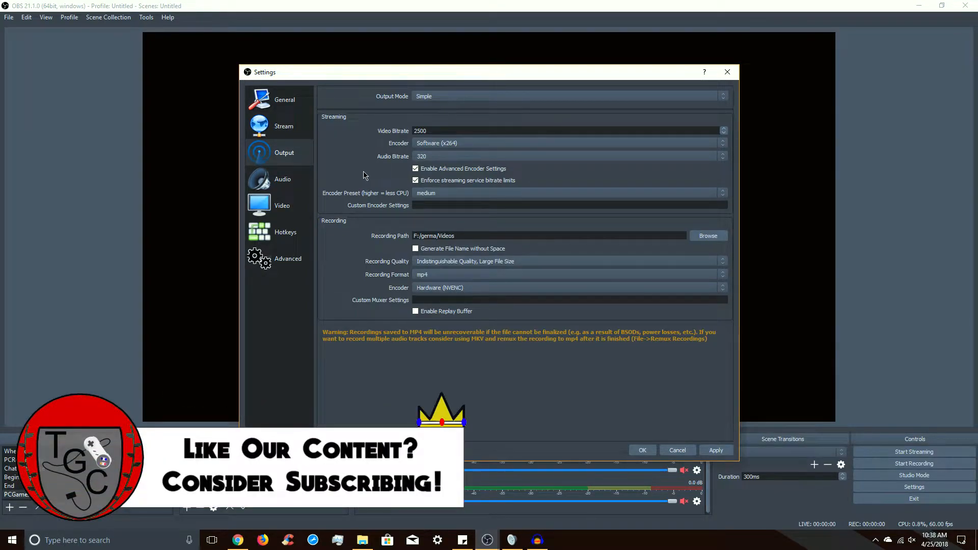
# Step: Toggle the advanced encoder settings off and back on to compare the streaming options they expose
pyautogui.click(415, 169)
pyautogui.click(416, 168)
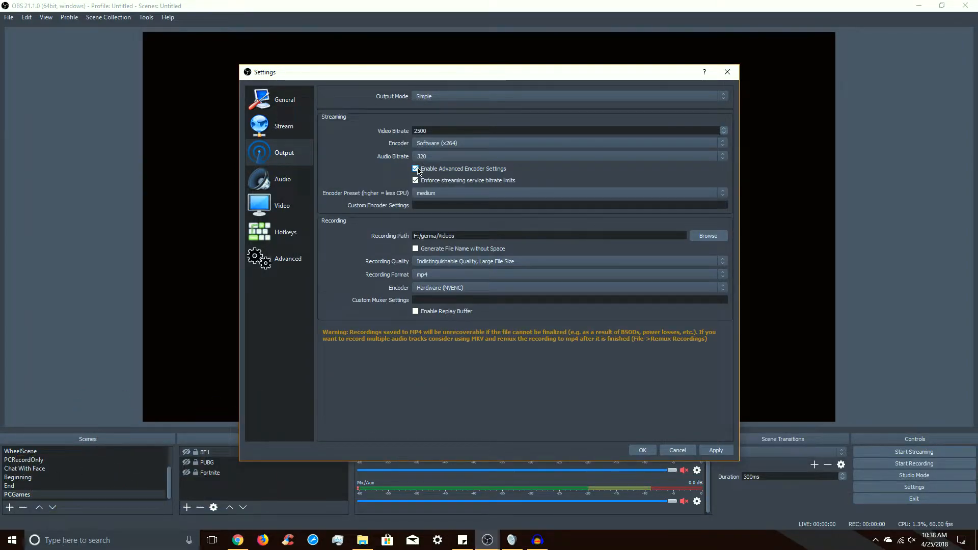
pyautogui.click(416, 169)
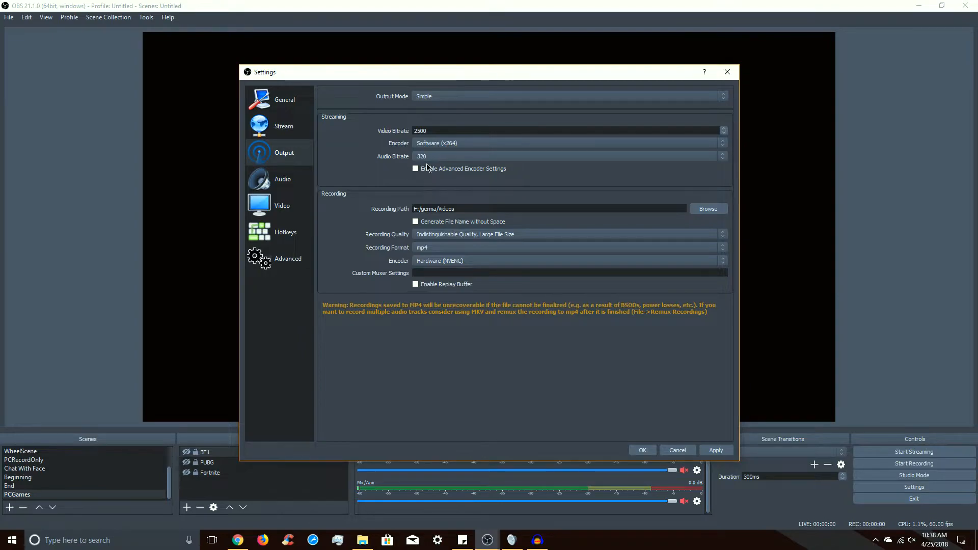
pyautogui.click(427, 170)
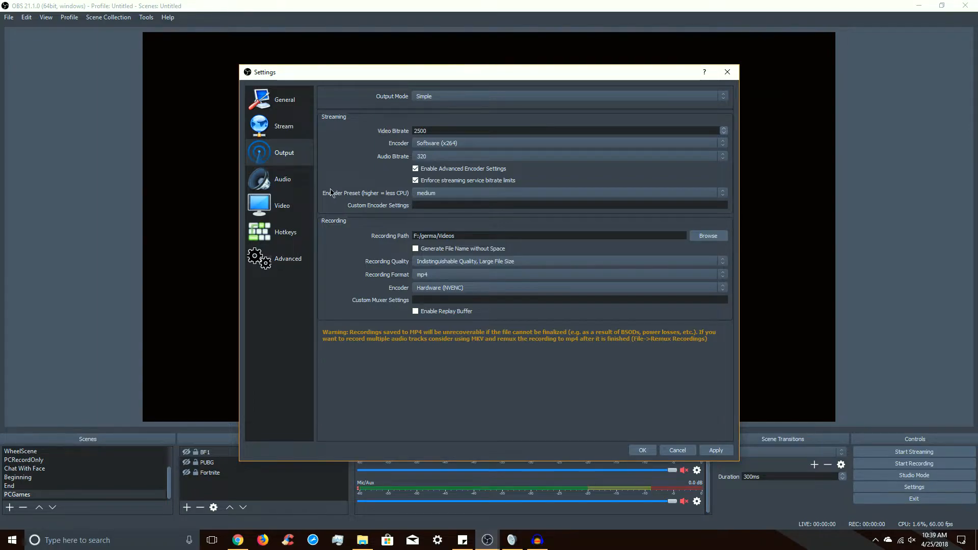
# Step: Try the veryfast and ultrafast encoder presets for streaming, ending on veryfast
pyautogui.click(430, 193)
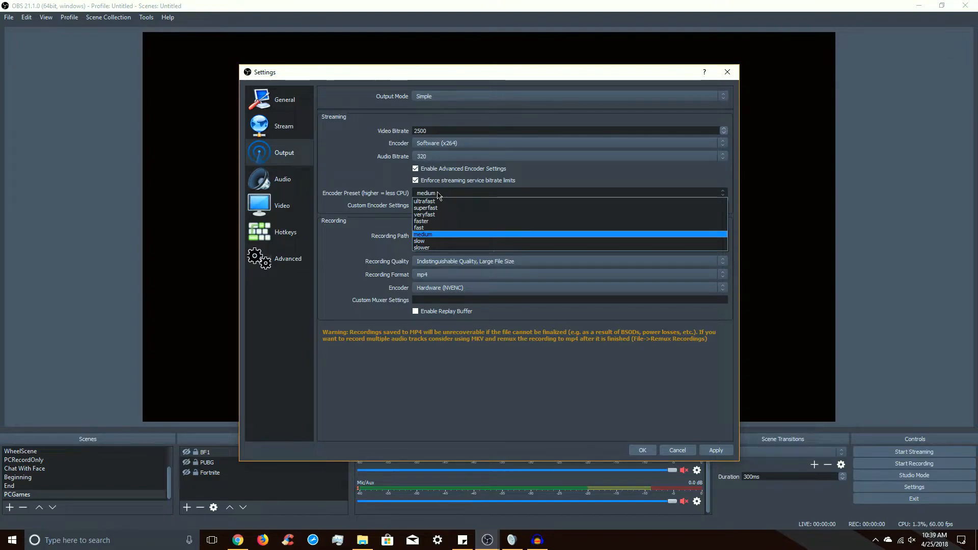
pyautogui.click(436, 215)
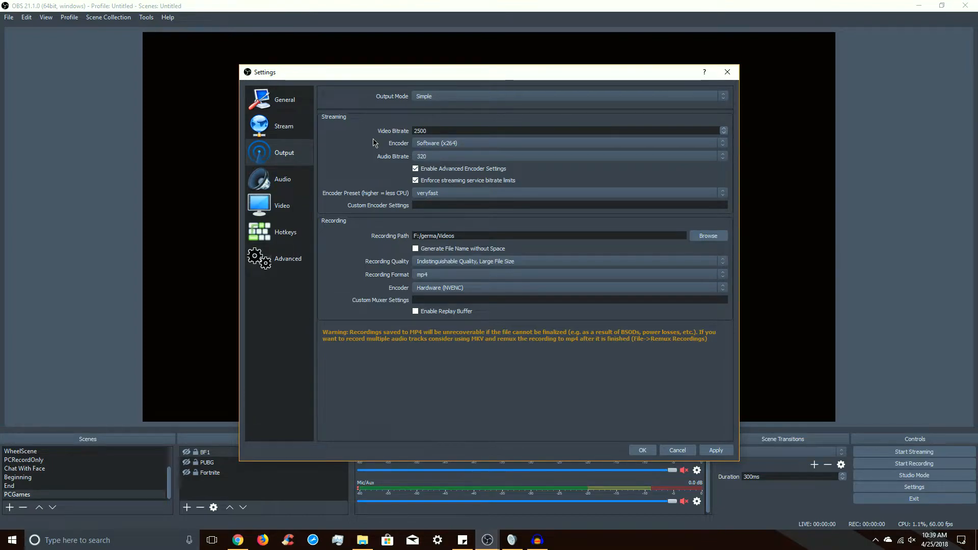
pyautogui.click(419, 196)
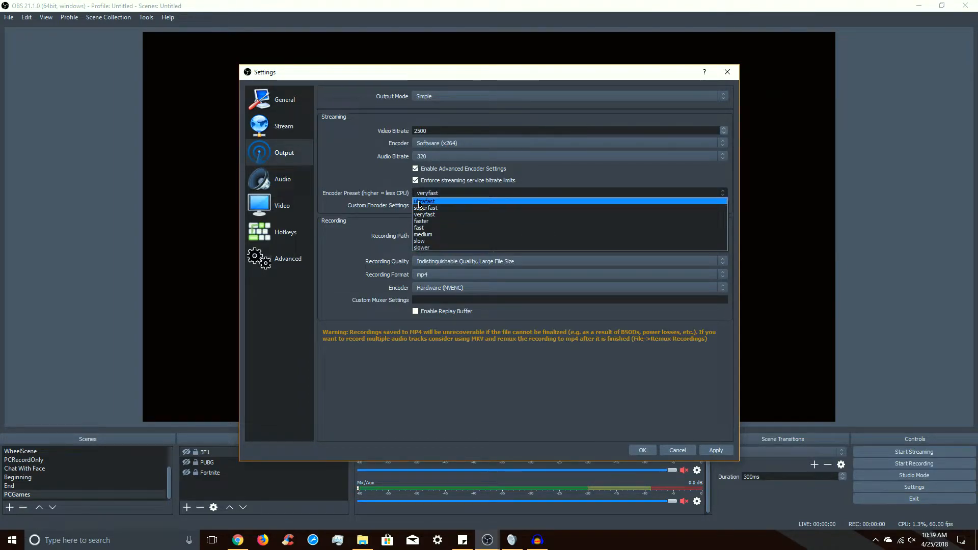
pyautogui.click(415, 199)
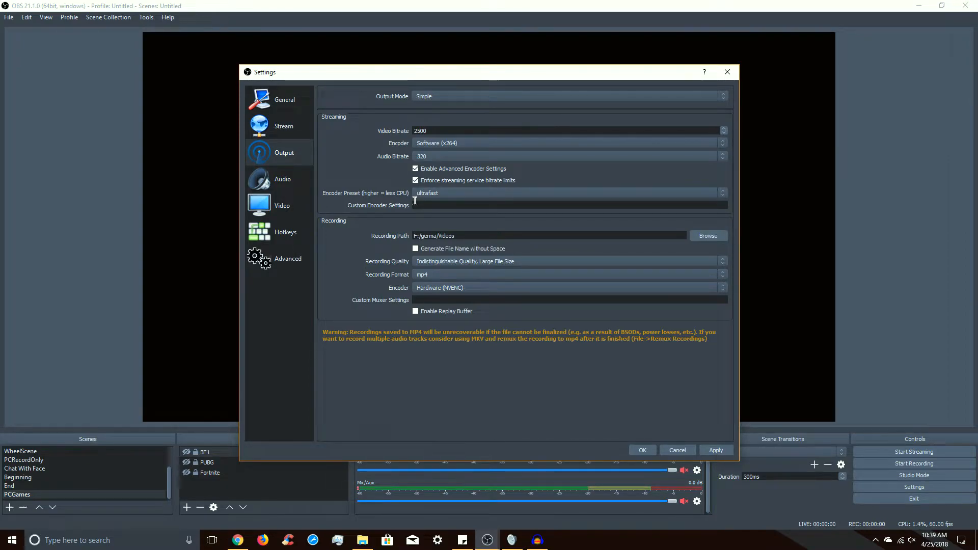
pyautogui.click(428, 196)
pyautogui.click(433, 206)
# Step: Try the medium encoder preset, briefly switching the streaming encoder to Hardware (QSV) and back to Software (x264)
pyautogui.click(428, 197)
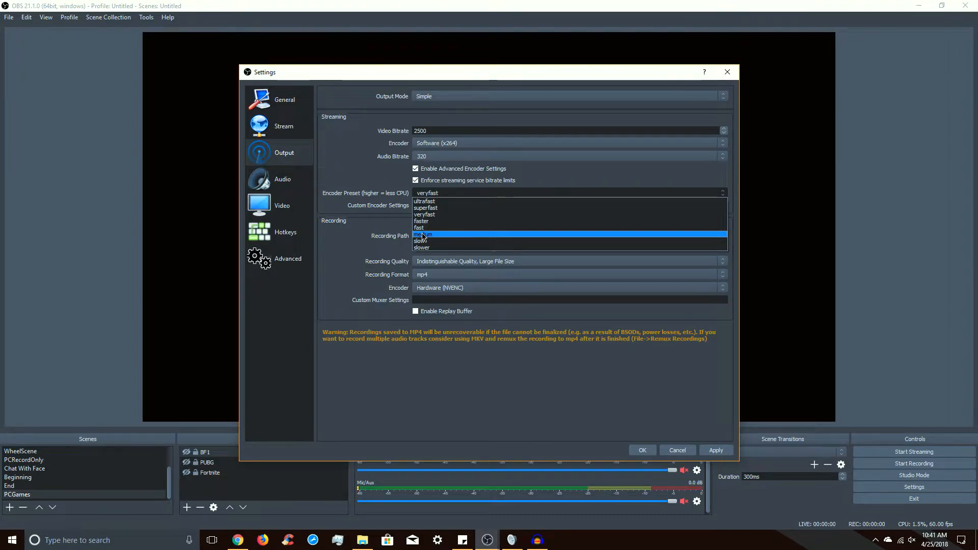
pyautogui.click(423, 235)
pyautogui.rightClick(422, 233)
pyautogui.click(399, 223)
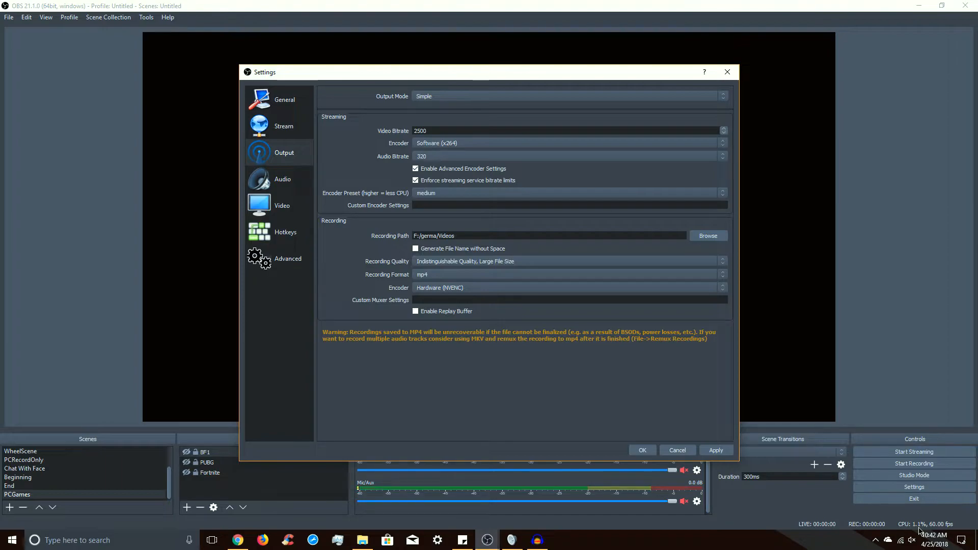
pyautogui.click(415, 194)
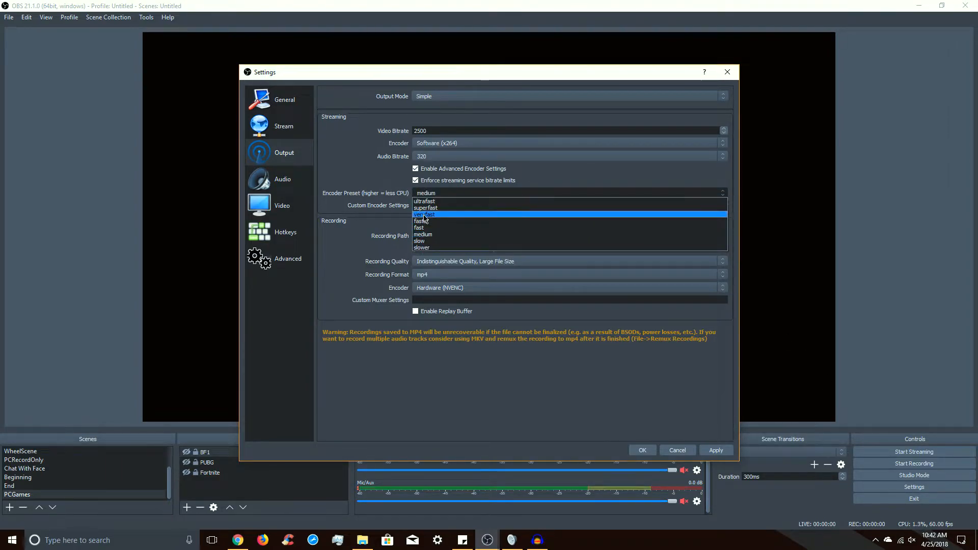
pyautogui.click(375, 197)
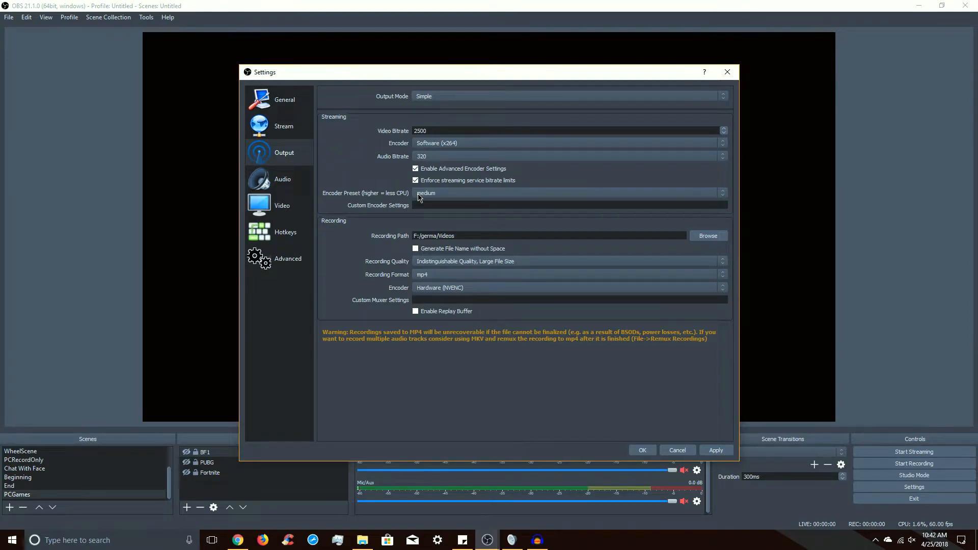
pyautogui.scroll(-1, 422, 142)
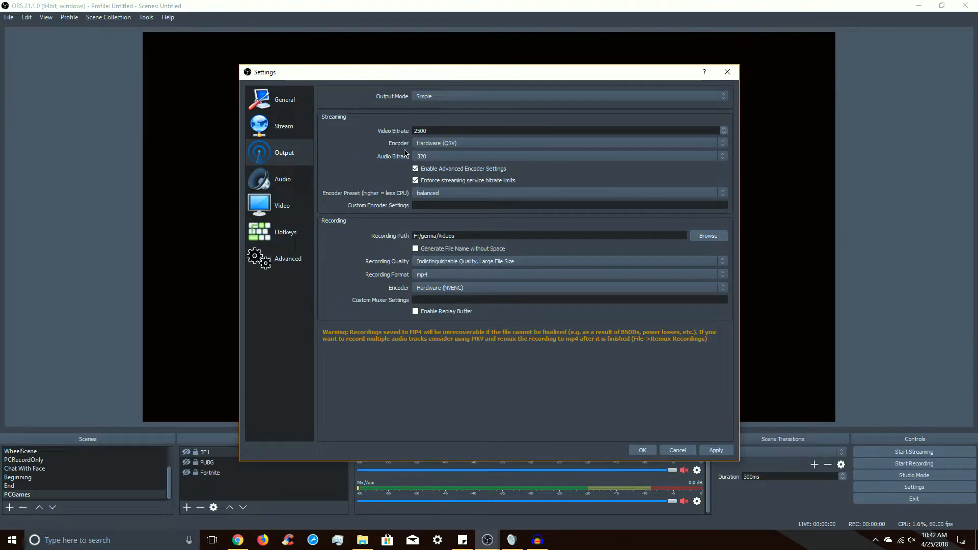
pyautogui.scroll(1, 421, 146)
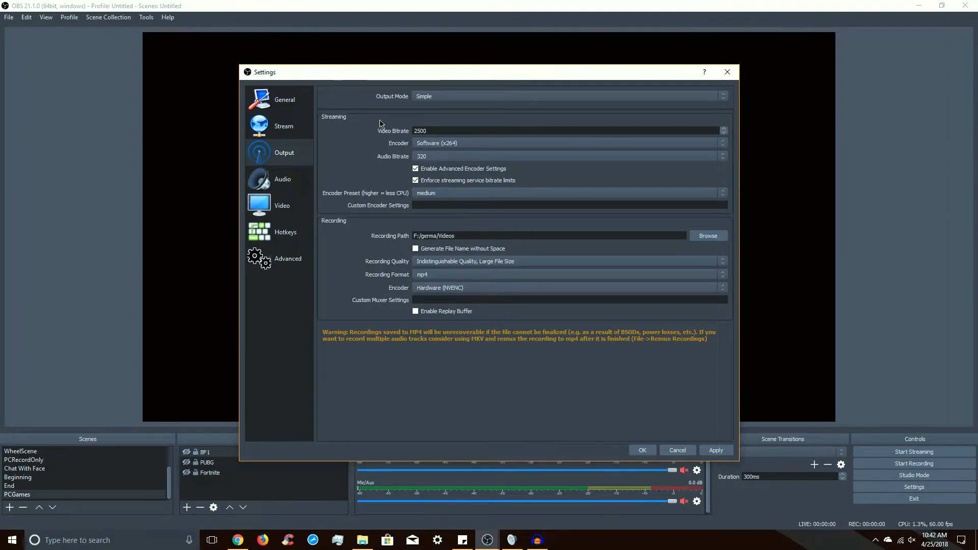
# Step: Try the veryfast encoder preset at the 2500 bitrate and compare it with the other presets available
pyautogui.click(418, 195)
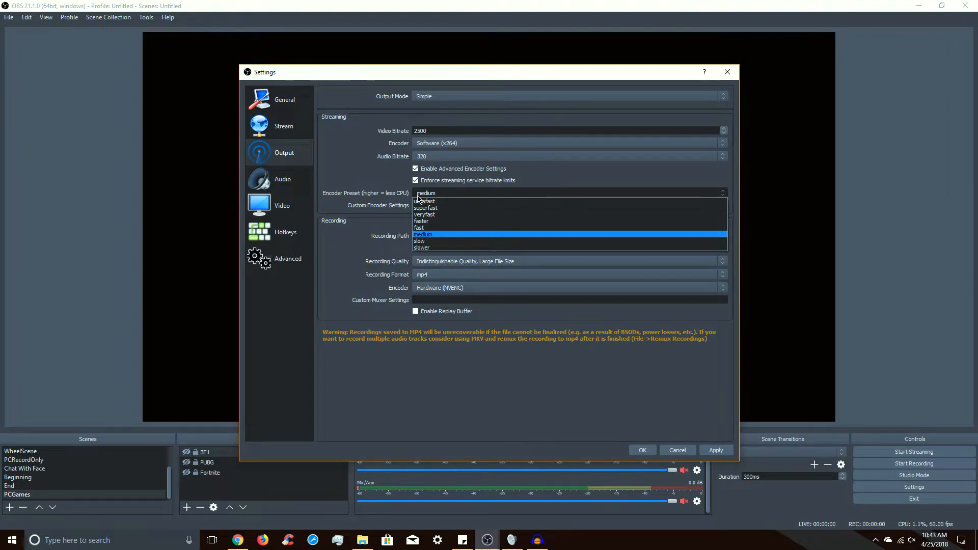
pyautogui.click(419, 215)
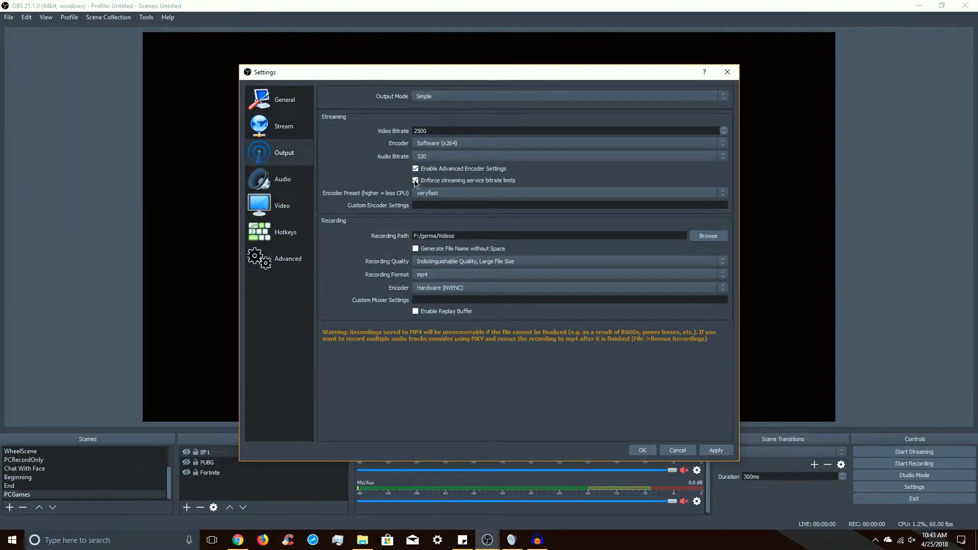
pyautogui.click(435, 199)
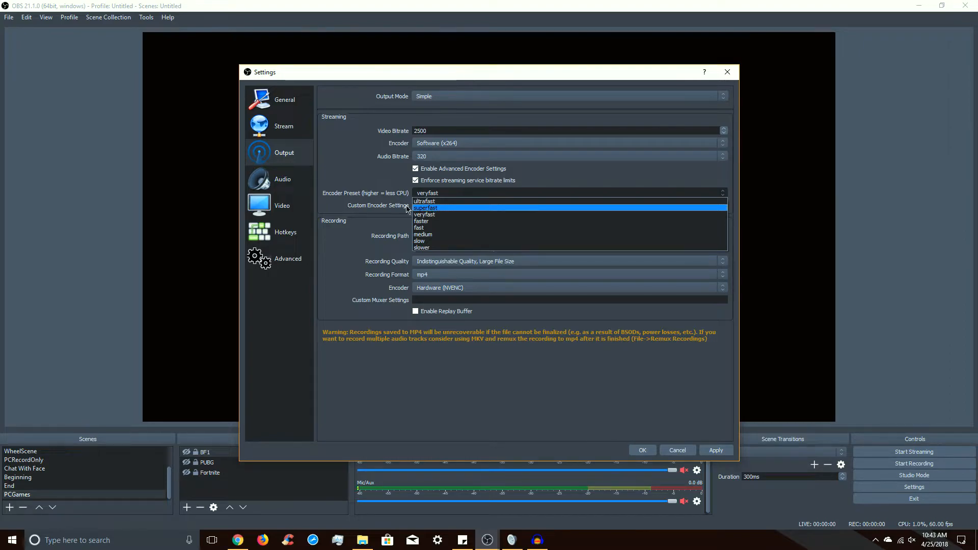
pyautogui.click(391, 194)
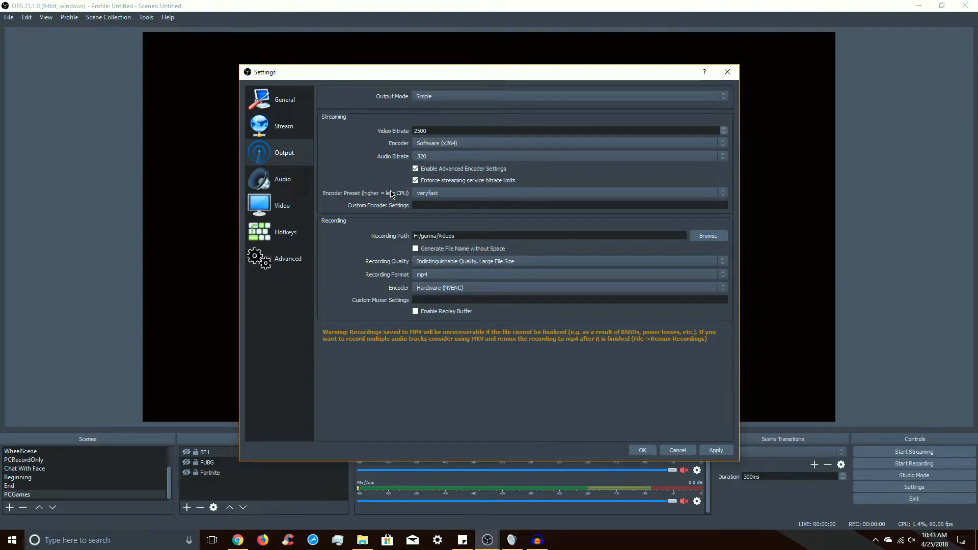
pyautogui.click(436, 198)
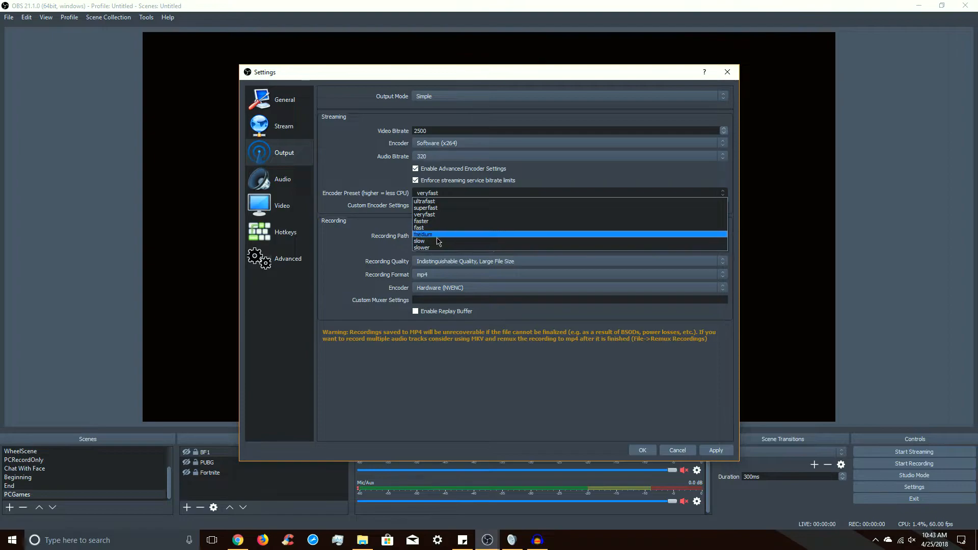
pyautogui.click(443, 197)
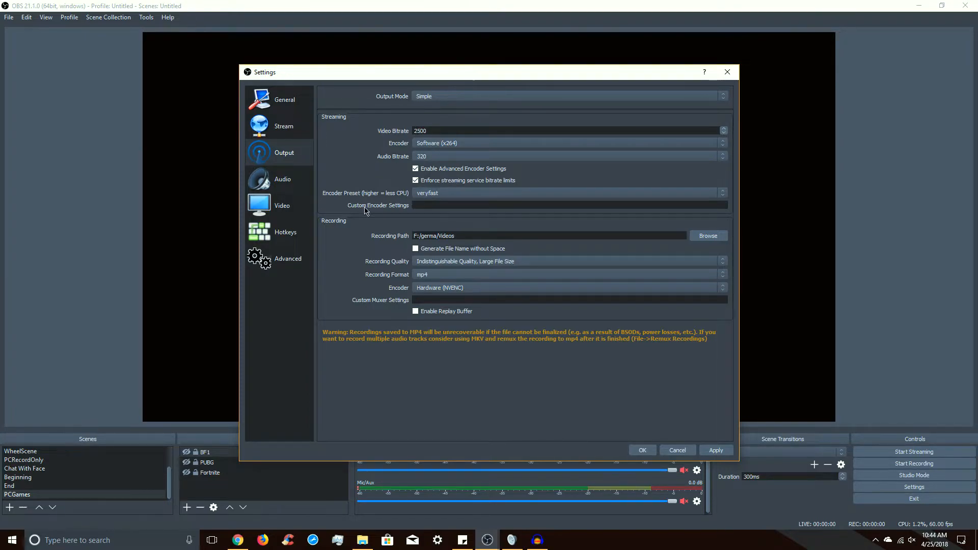
# Step: Set the streaming video bitrate to 3500 and the encoder preset to medium
pyautogui.moveTo(428, 131); pyautogui.dragTo(402, 133)
pyautogui.write('3')
pyautogui.click(427, 193)
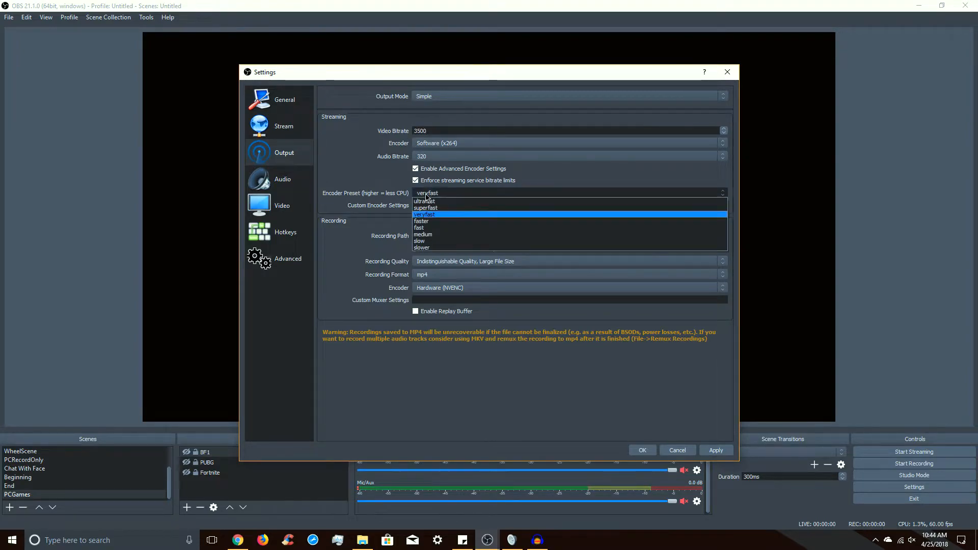
pyautogui.click(426, 235)
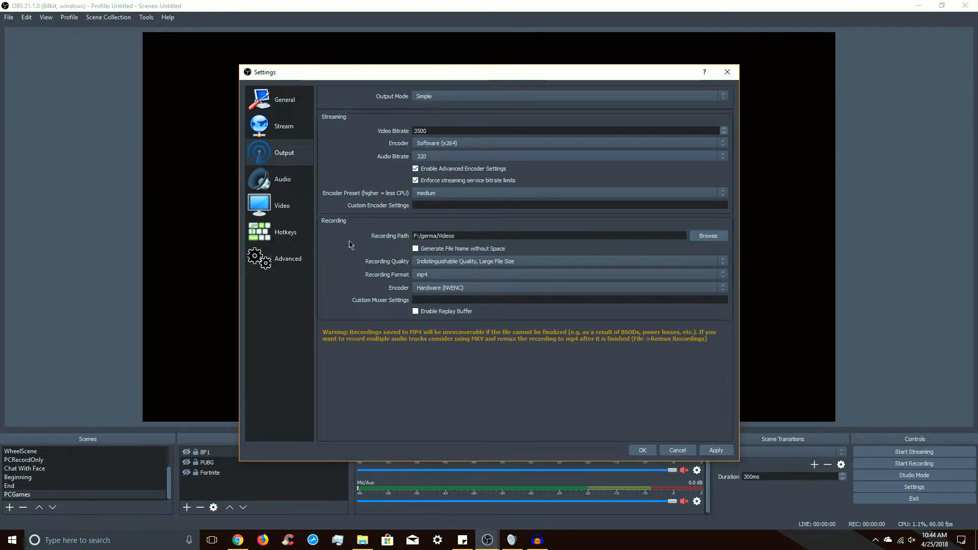
# Step: Review the available recording quality options without changing the selected one
pyautogui.click(443, 262)
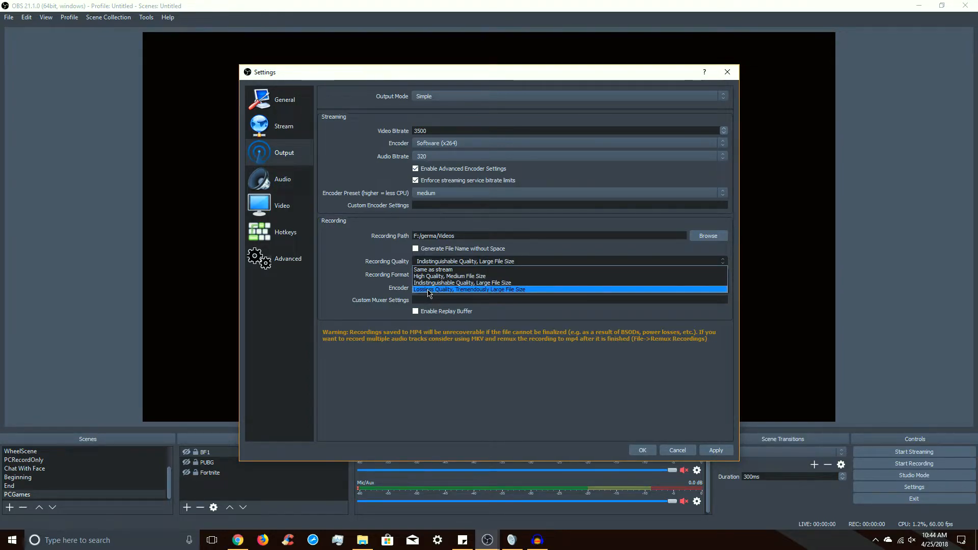
pyautogui.click(355, 278)
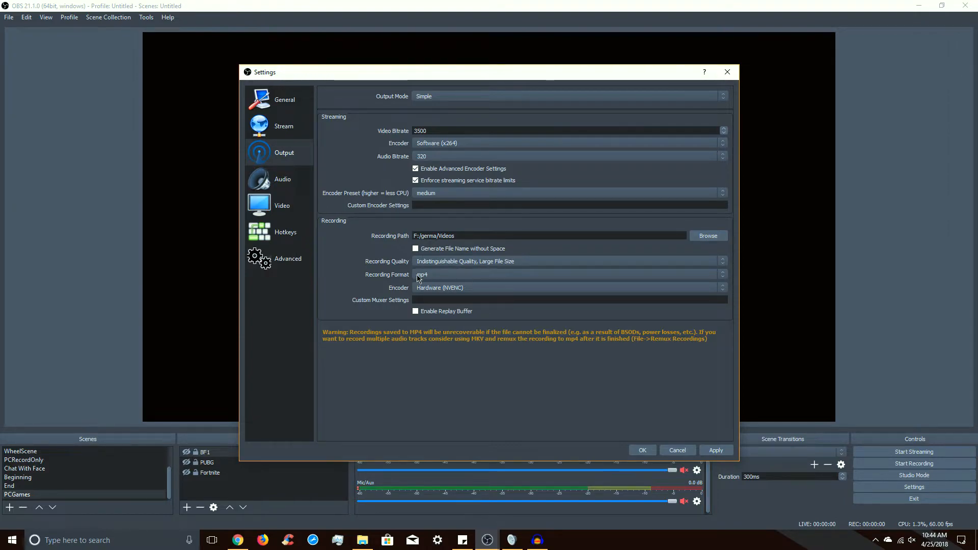
# Step: Review the available recording formats and recording encoders, choosing Hardware (NVENC) as the recording encoder
pyautogui.click(440, 276)
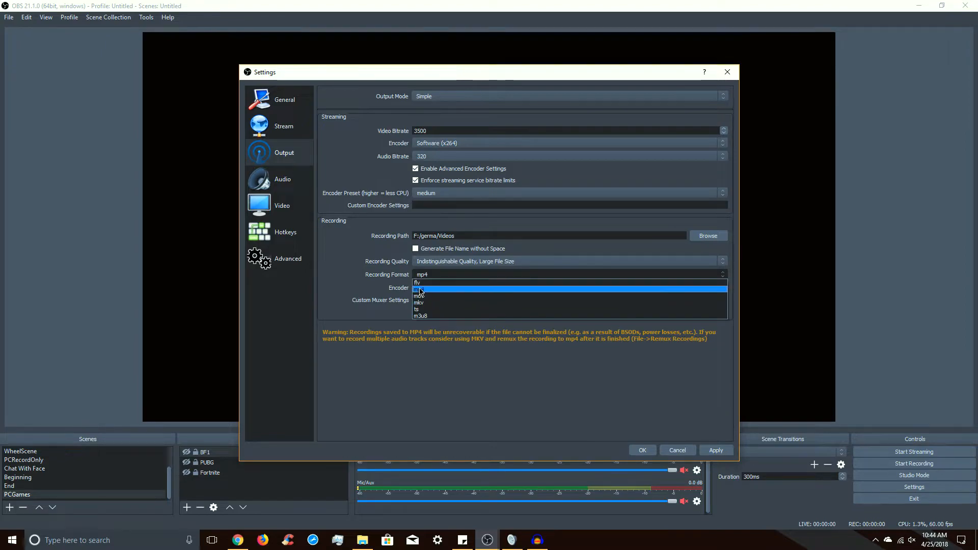
pyautogui.click(355, 273)
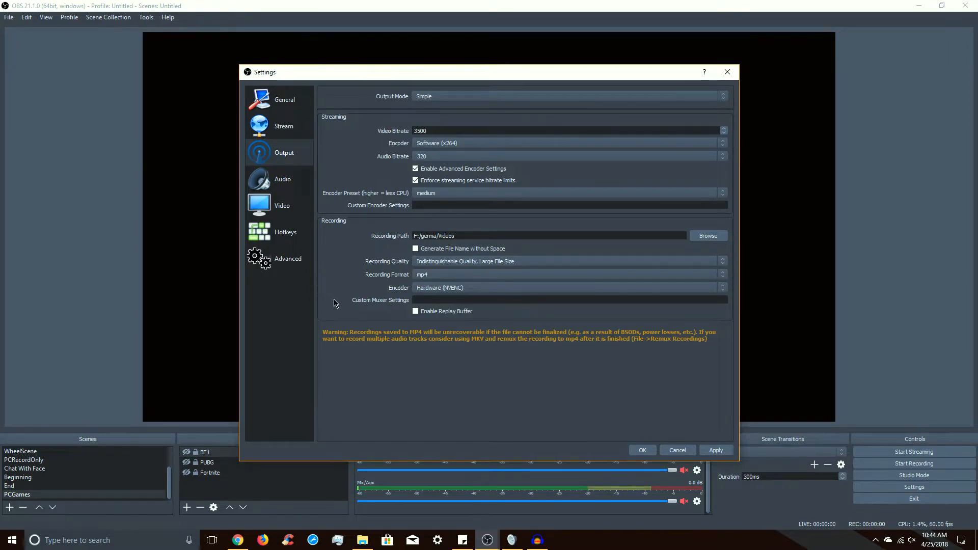
pyautogui.click(437, 289)
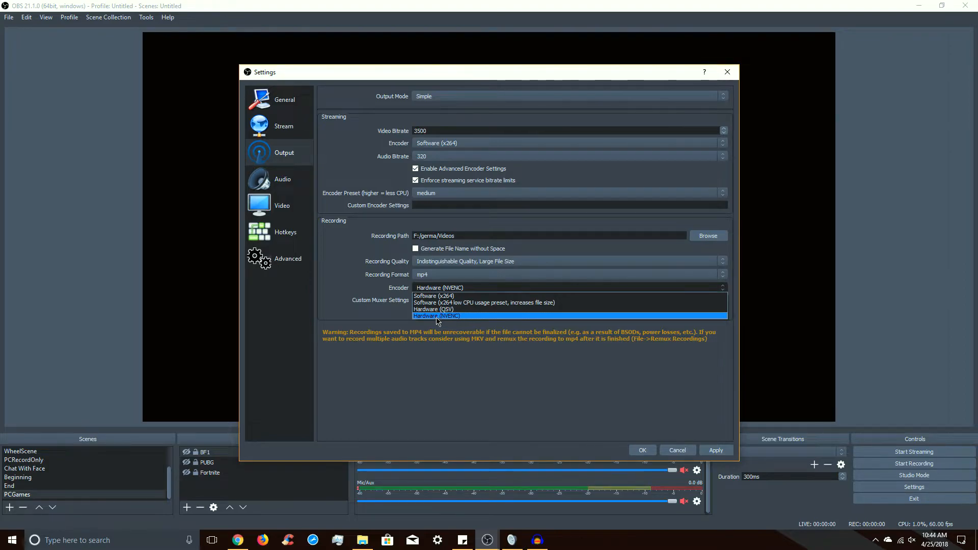
pyautogui.click(467, 316)
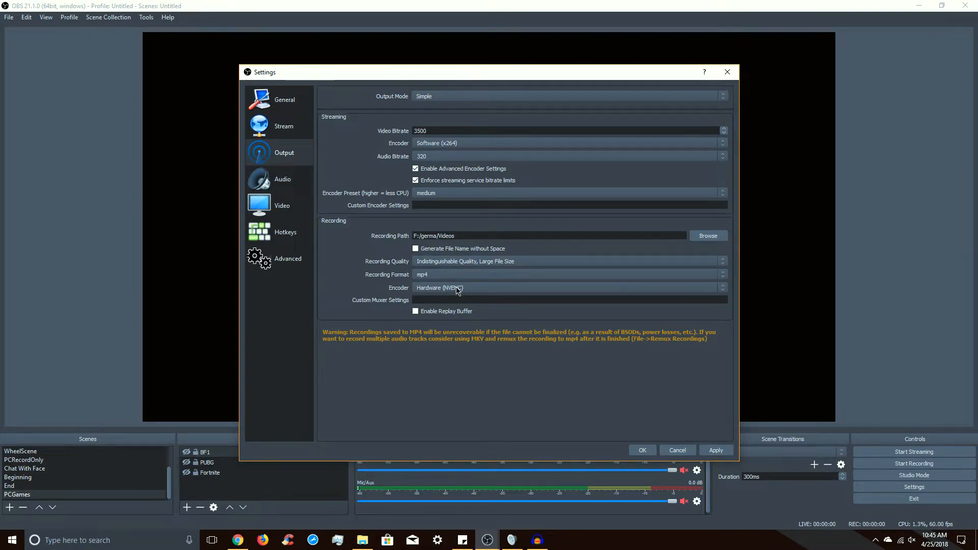
pyautogui.click(458, 291)
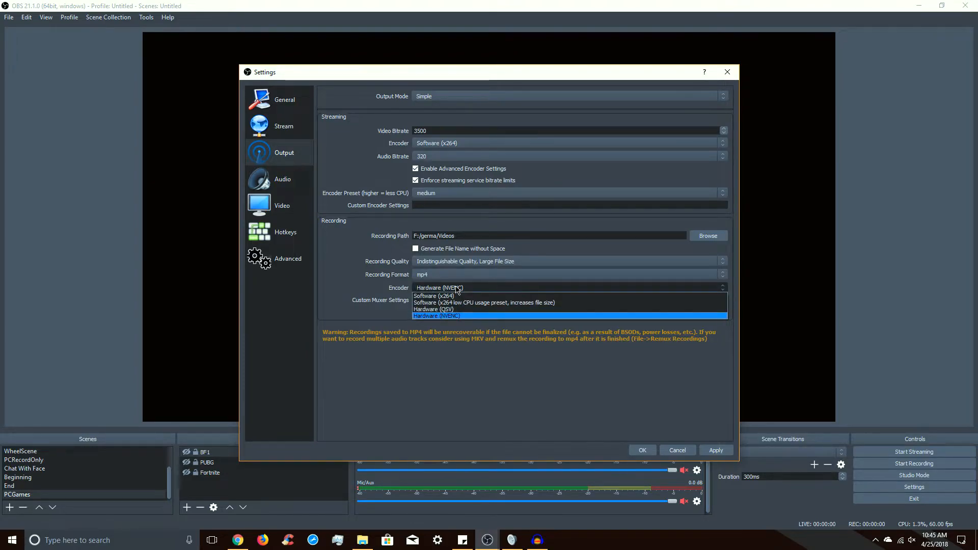
pyautogui.click(457, 289)
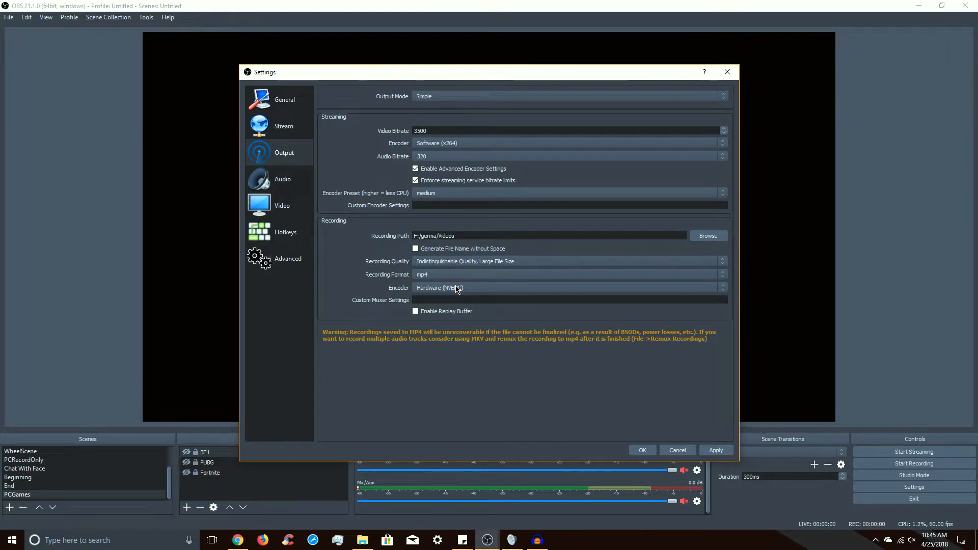
# Step: Try Software (x264) as the recording encoder, and set the recording encoder to Hardware (QSV)
pyautogui.click(457, 290)
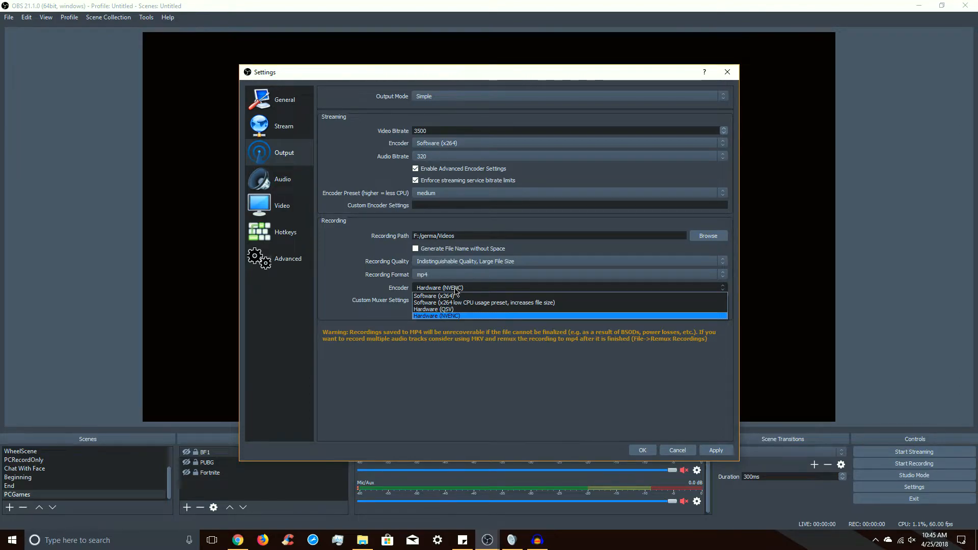
pyautogui.click(449, 296)
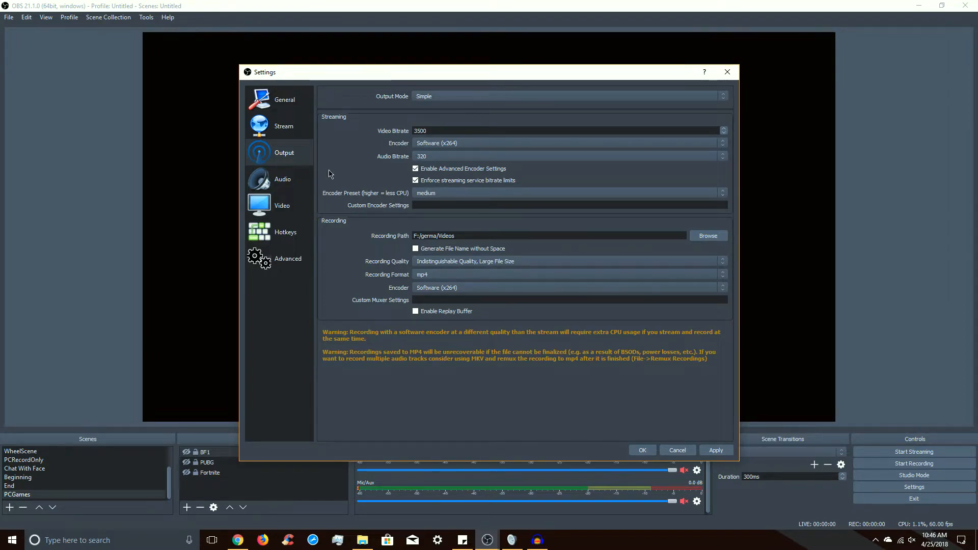
pyautogui.click(435, 289)
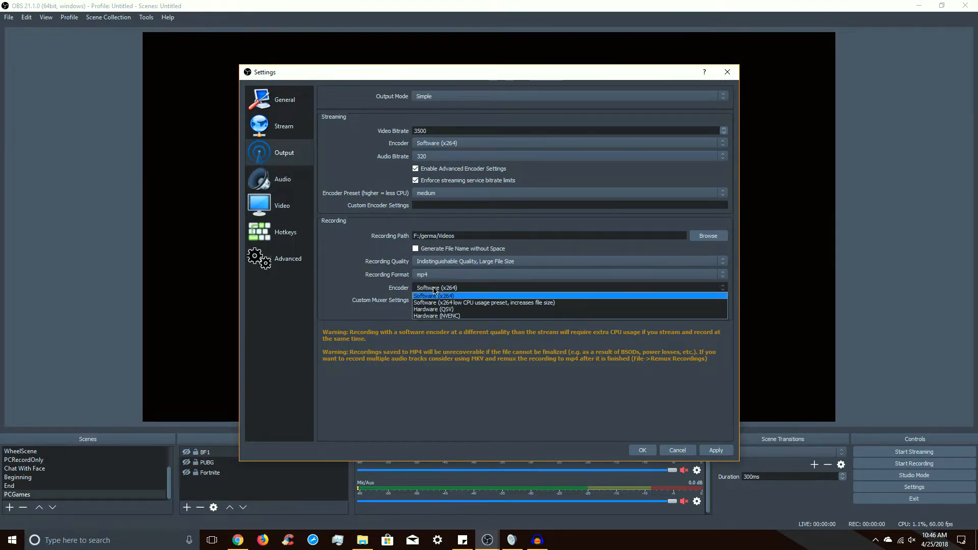
pyautogui.click(455, 310)
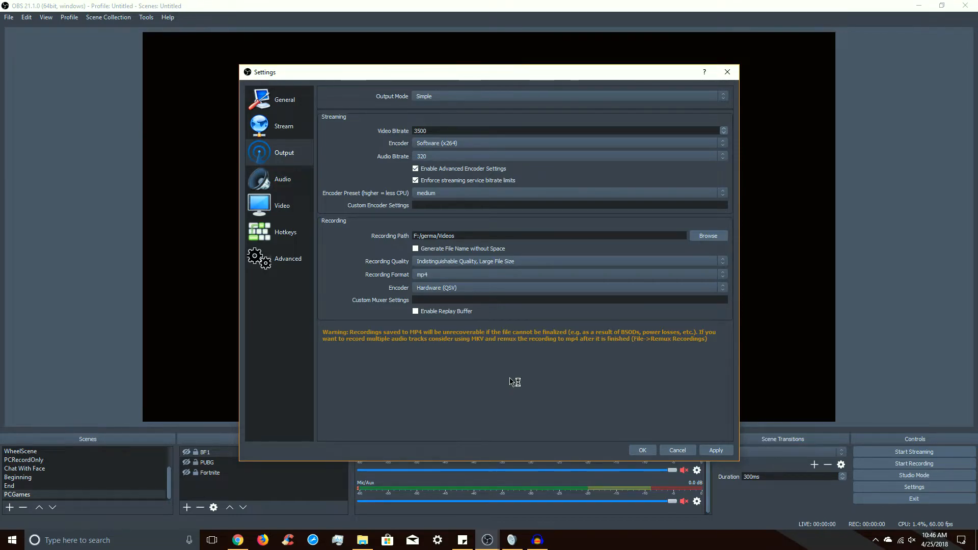
# Step: Switch the output mode to Advanced and reposition the Settings window over the preview
pyautogui.click(433, 95)
pyautogui.click(432, 115)
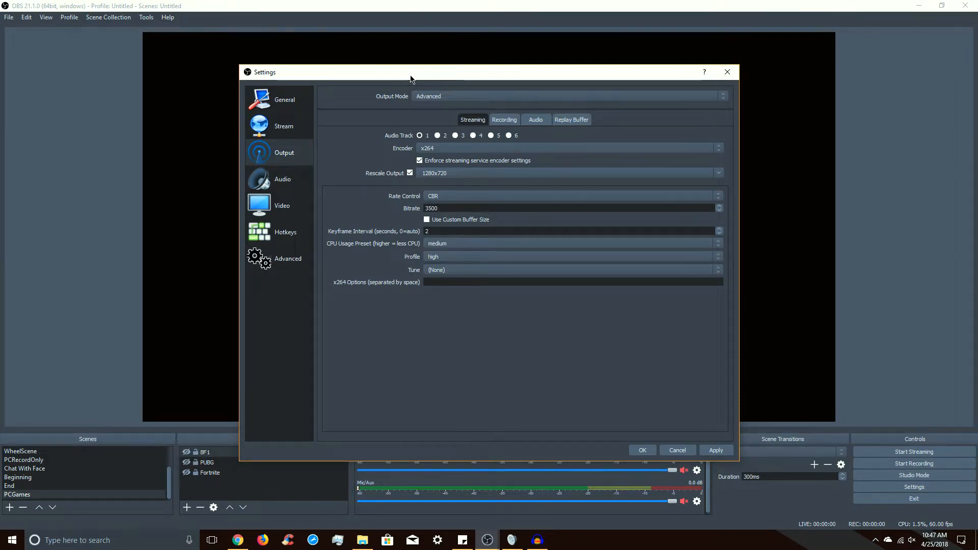
pyautogui.moveTo(412, 79); pyautogui.dragTo(407, 48)
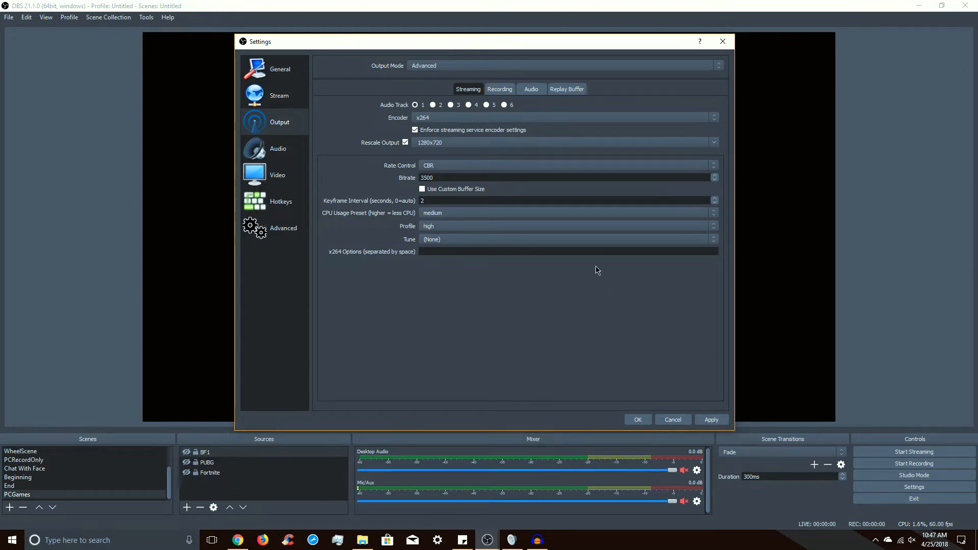
pyautogui.moveTo(498, 45); pyautogui.dragTo(511, 60)
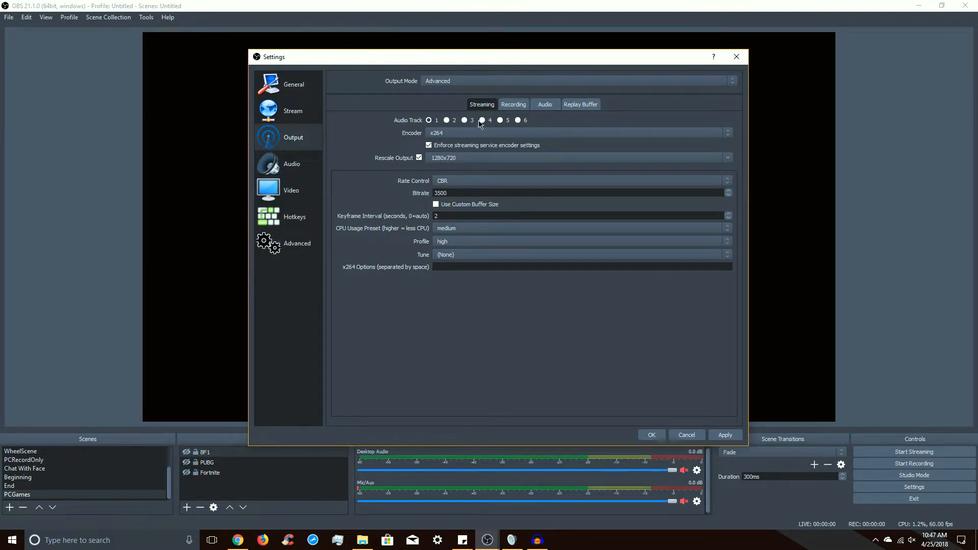
# Step: Compare the Simple and Advanced output modes, ending with Simple selected
pyautogui.click(443, 83)
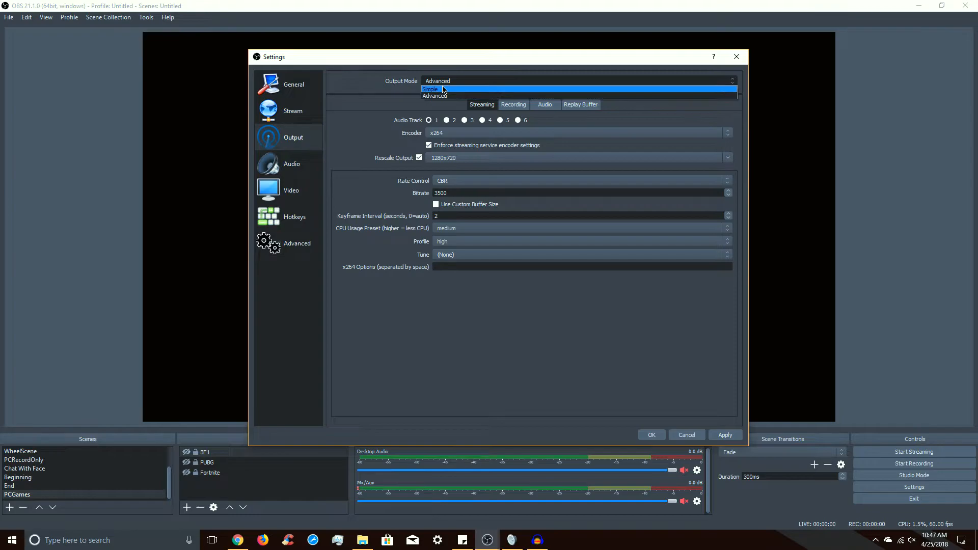
pyautogui.click(443, 89)
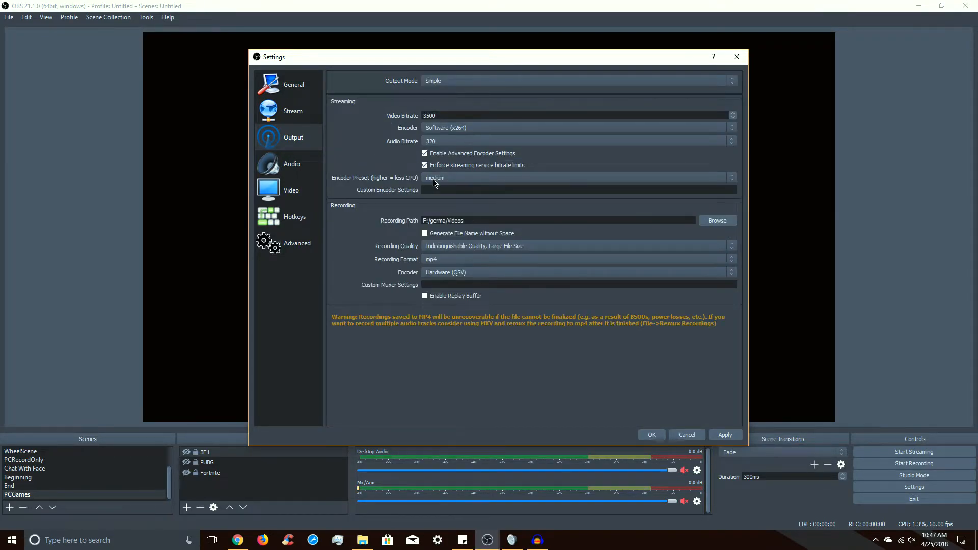
pyautogui.click(432, 82)
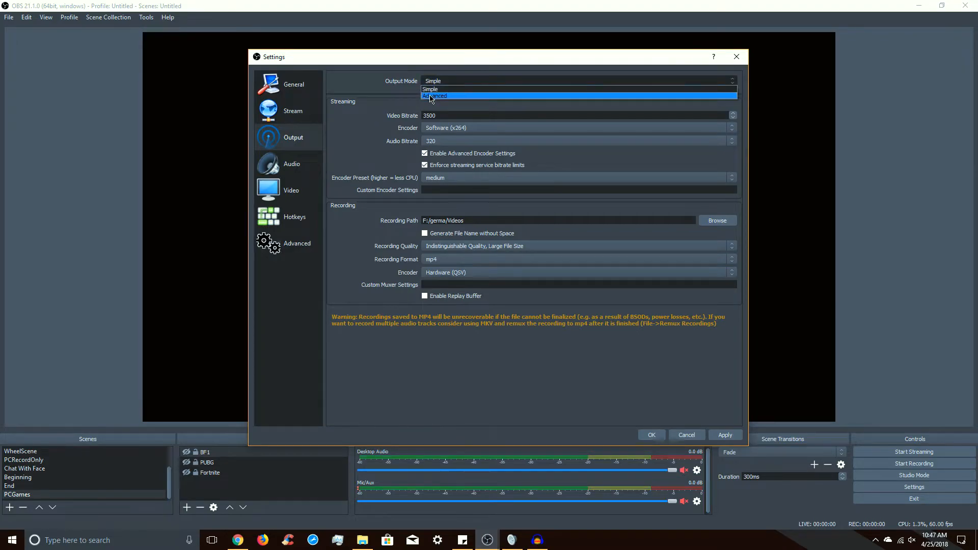
pyautogui.click(432, 96)
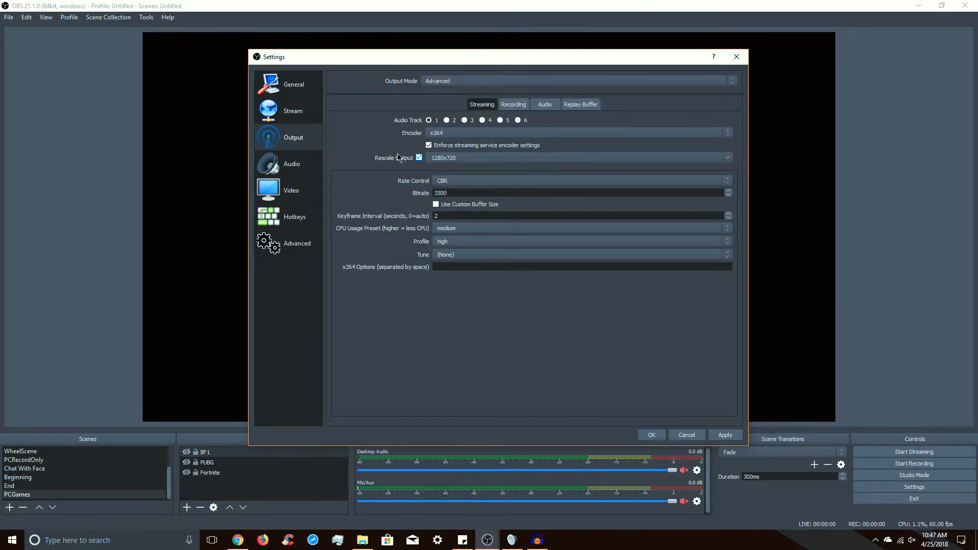
pyautogui.click(441, 82)
pyautogui.click(441, 89)
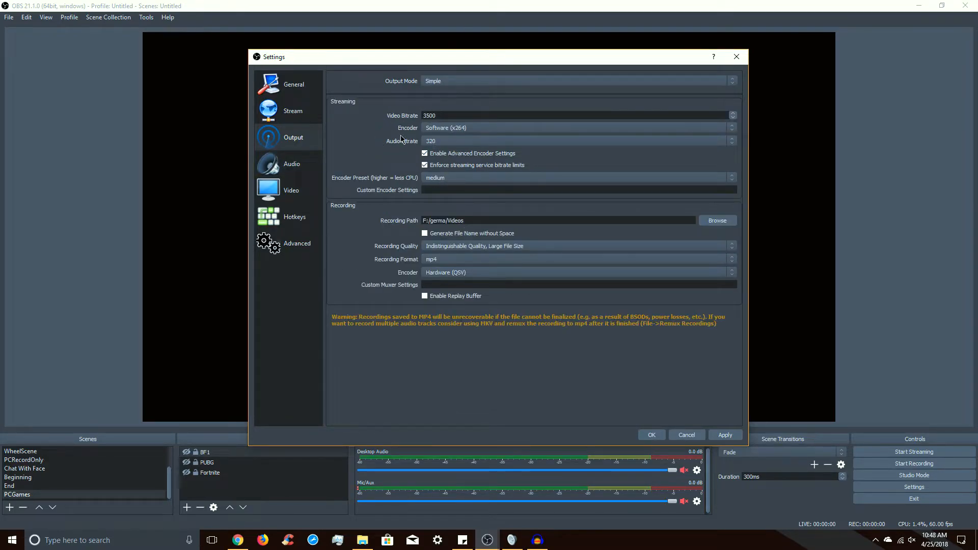
# Step: Review the available output (scaled) resolutions in the Video settings and compare that page with the output settings
pyautogui.click(303, 201)
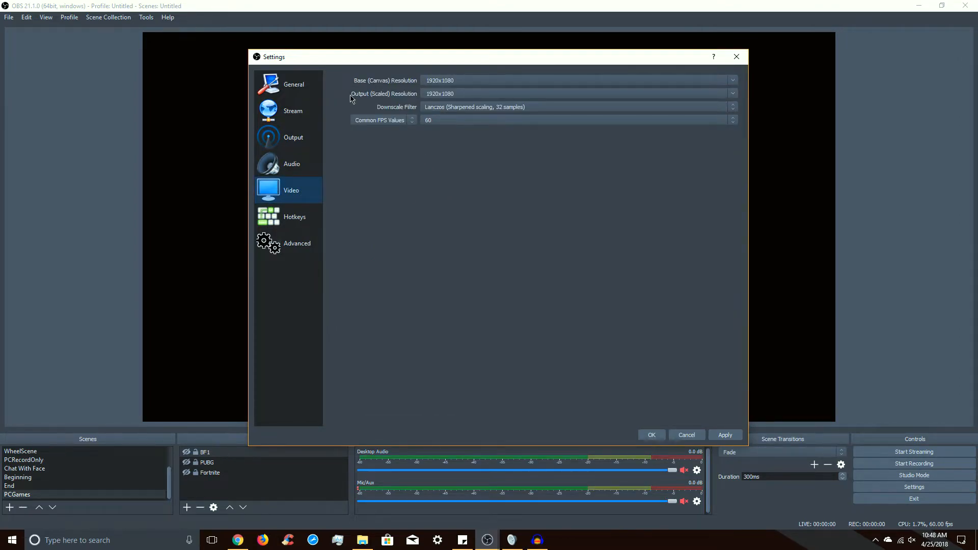
pyautogui.click(733, 93)
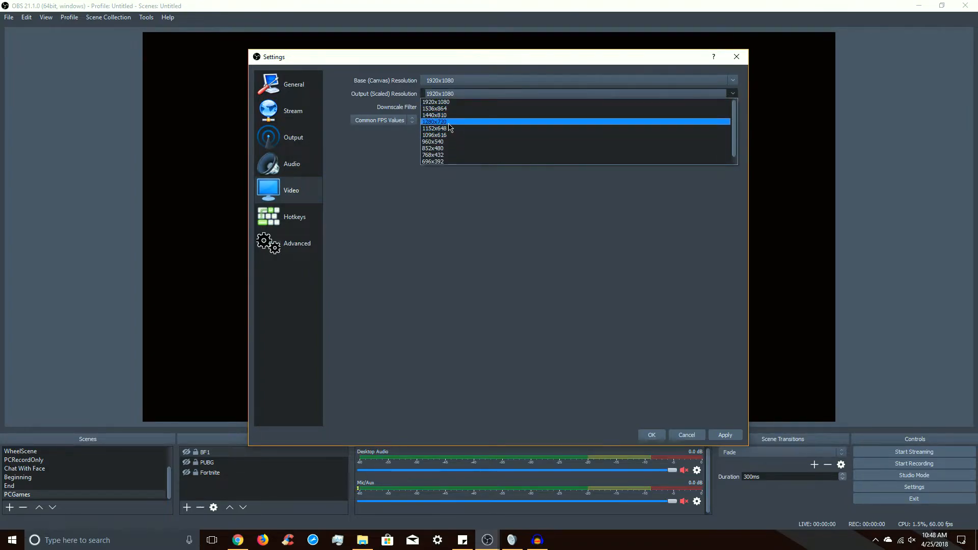
pyautogui.click(433, 218)
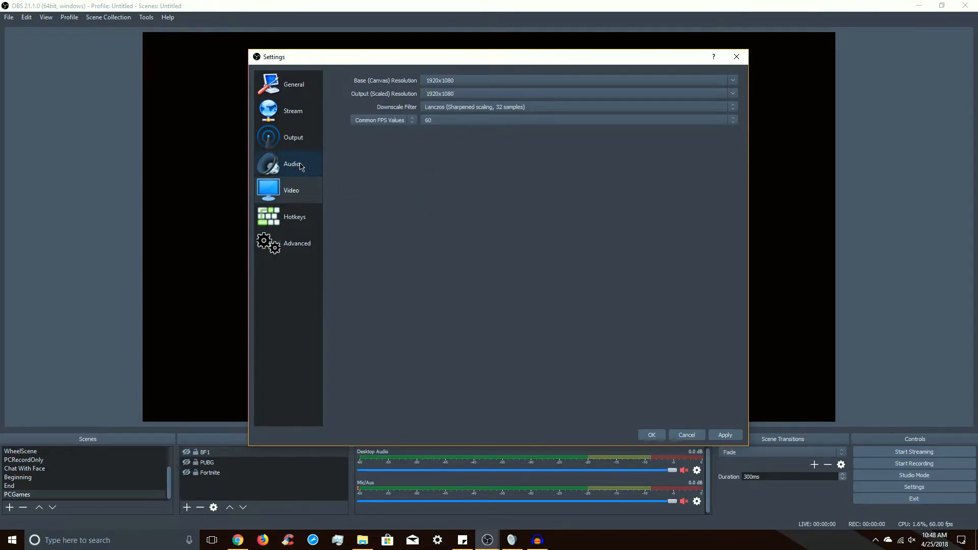
pyautogui.click(297, 146)
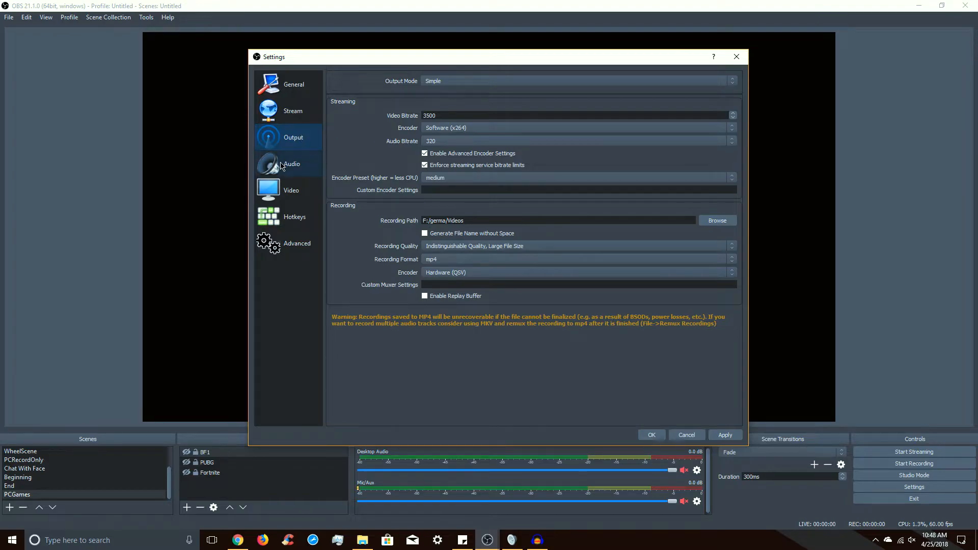
pyautogui.click(278, 188)
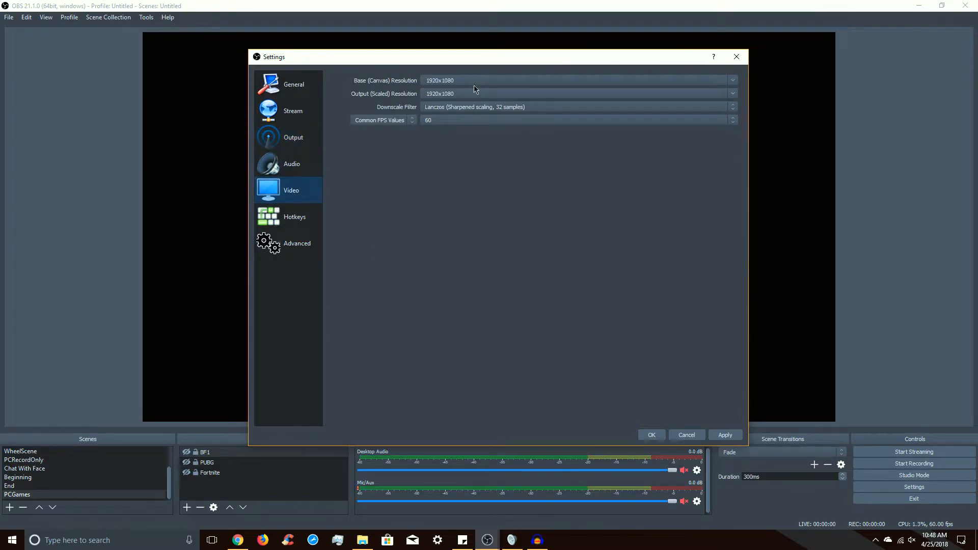
# Step: Return to the output settings and set the output mode to Advanced
pyautogui.click(322, 142)
pyautogui.click(437, 82)
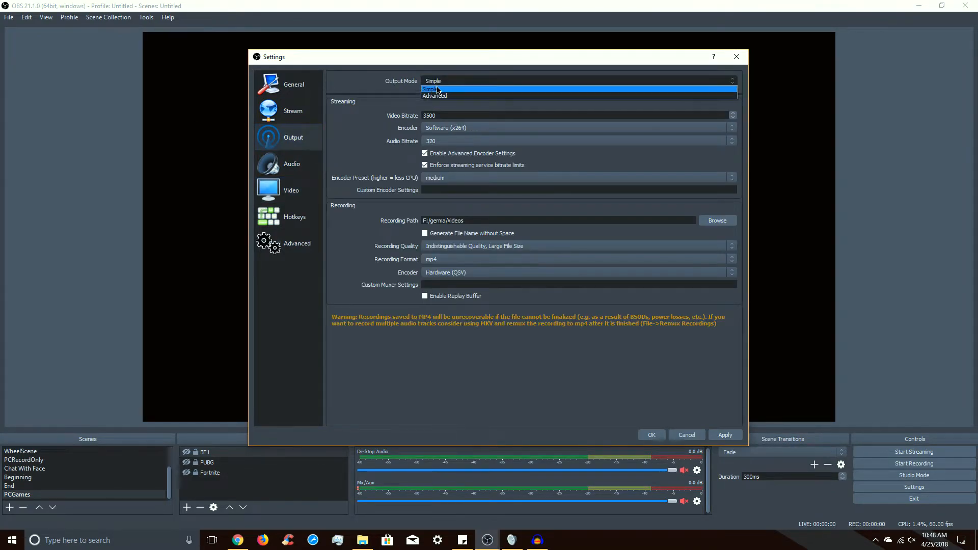
pyautogui.click(443, 96)
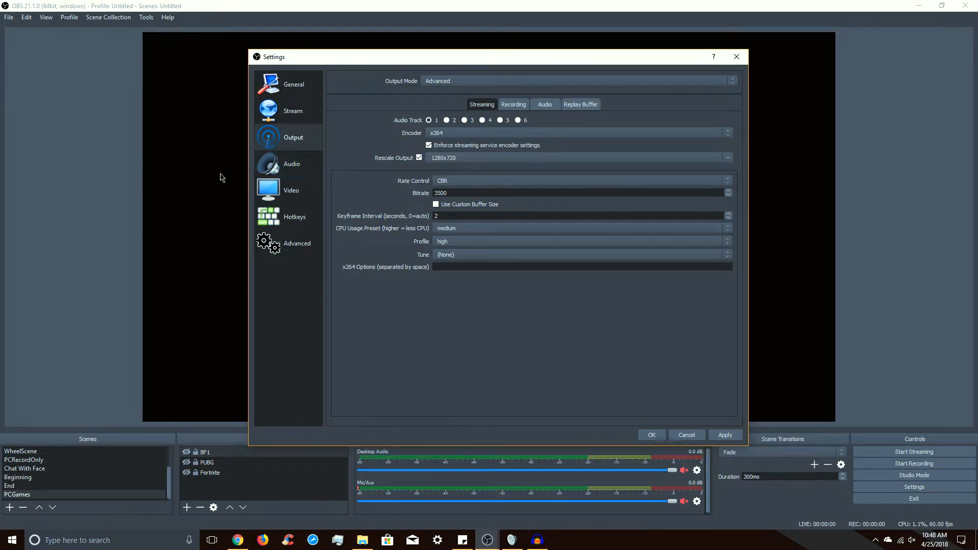
# Step: Examine the resolution settings and the available common FPS values in the Video settings
pyautogui.click(284, 196)
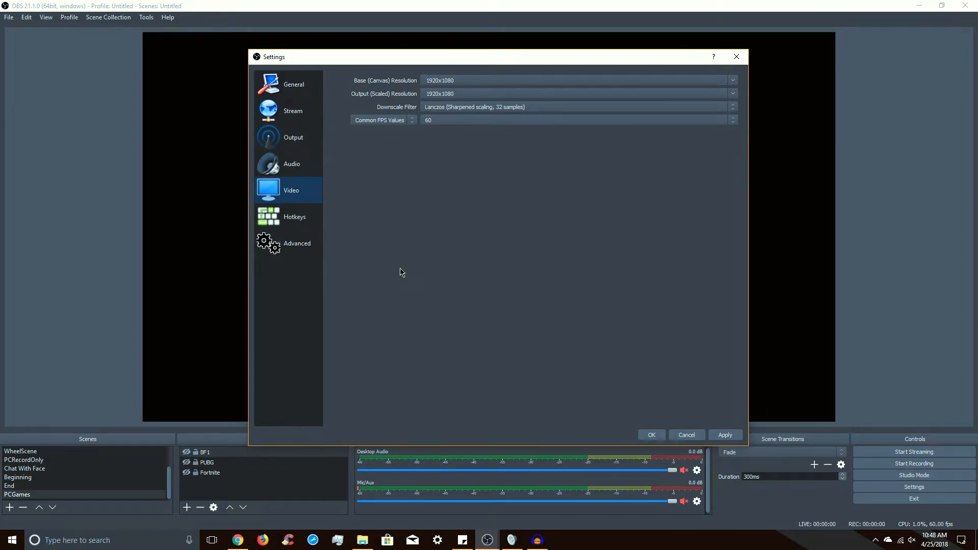
pyautogui.click(433, 124)
pyautogui.click(408, 159)
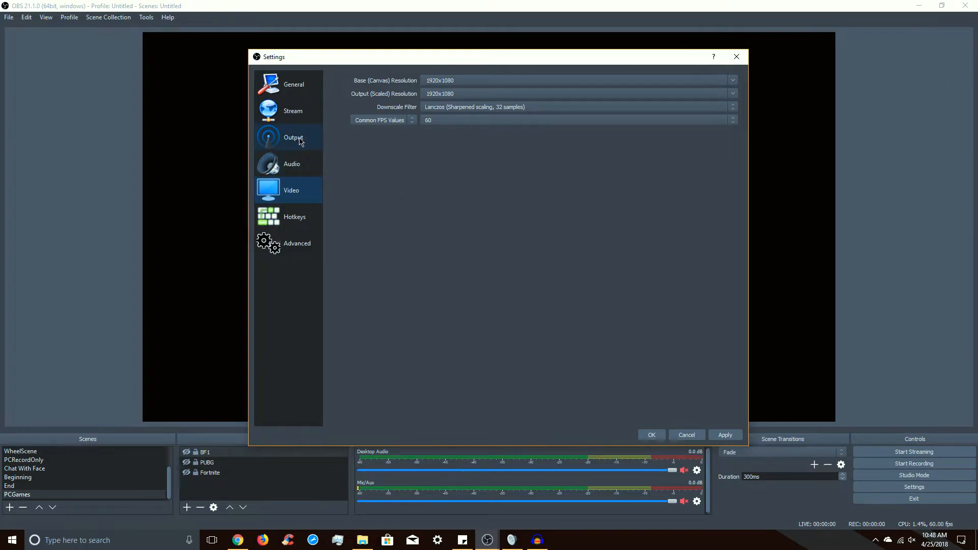
pyautogui.click(428, 122)
pyautogui.click(428, 123)
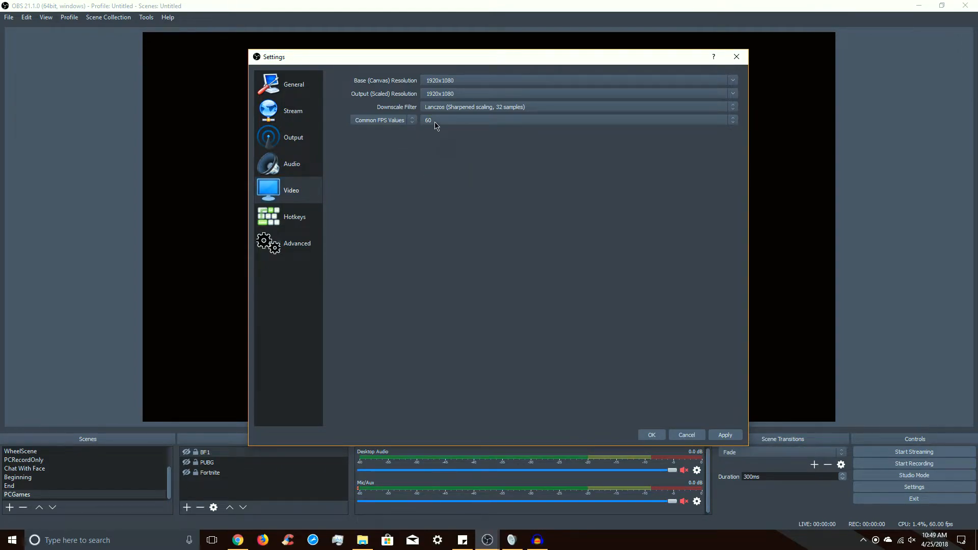
# Step: In the advanced streaming output settings, set the rate control to CBR and the bitrate to 3500
pyautogui.click(296, 143)
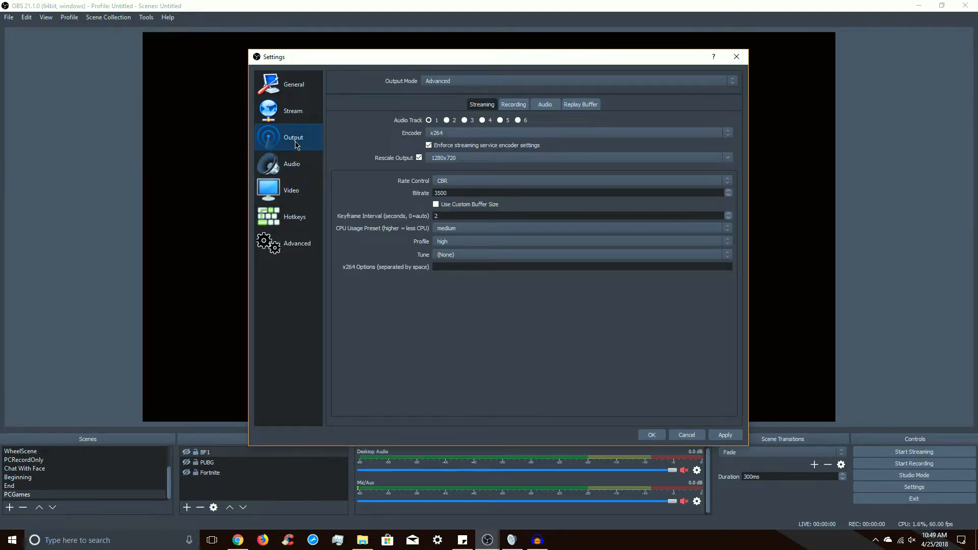
pyautogui.click(441, 182)
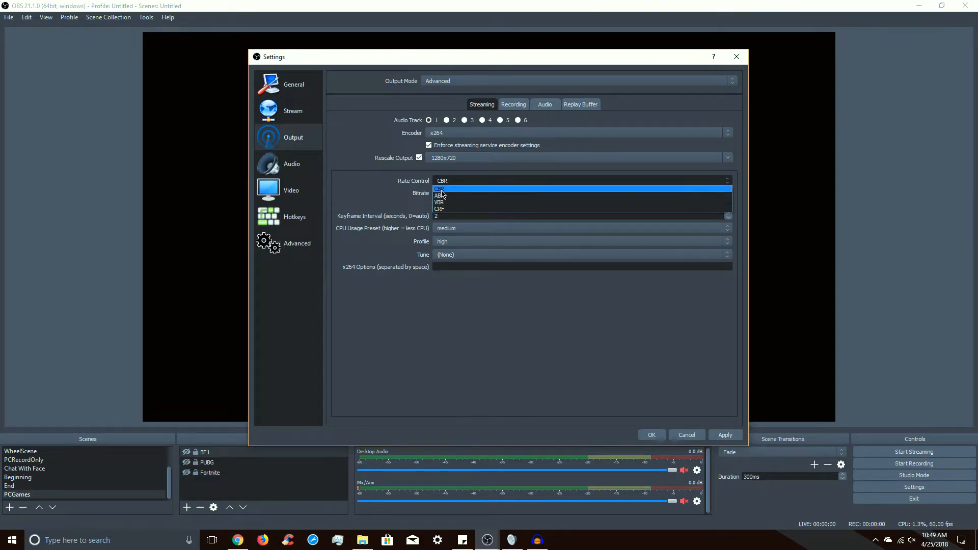
pyautogui.click(441, 189)
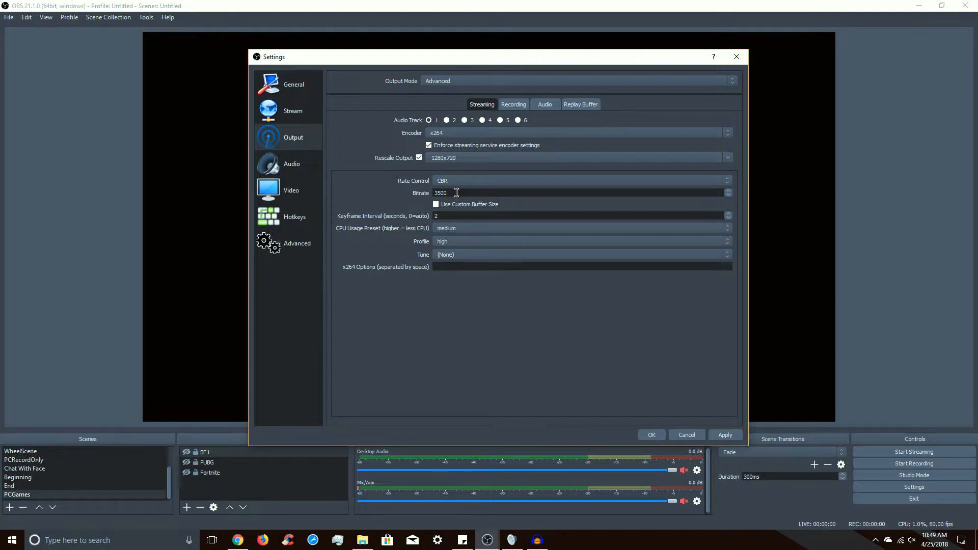
pyautogui.scroll(1, 457, 193)
pyautogui.write('3')
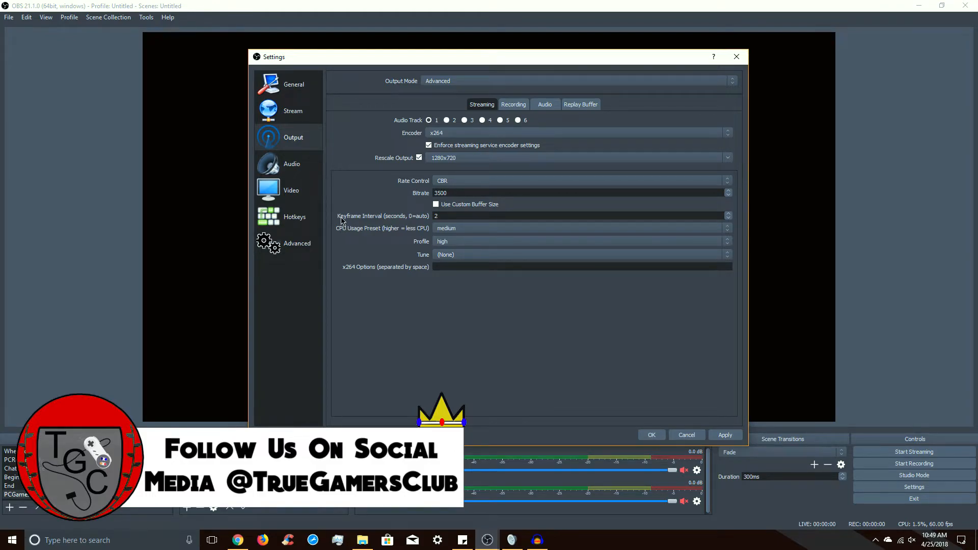
# Step: Review the CPU usage presets for streaming and set the encoder profile to high
pyautogui.click(459, 234)
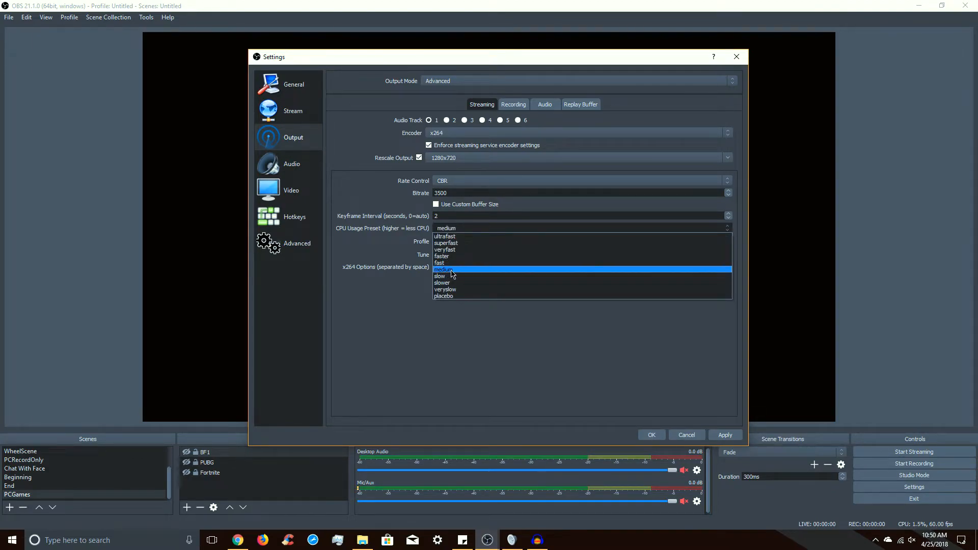
pyautogui.click(465, 228)
pyautogui.click(467, 242)
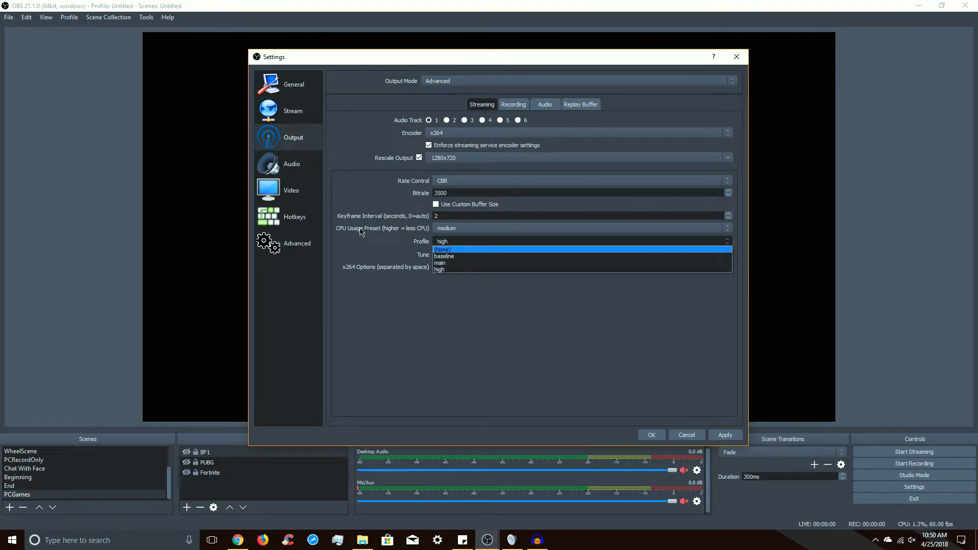
pyautogui.click(441, 270)
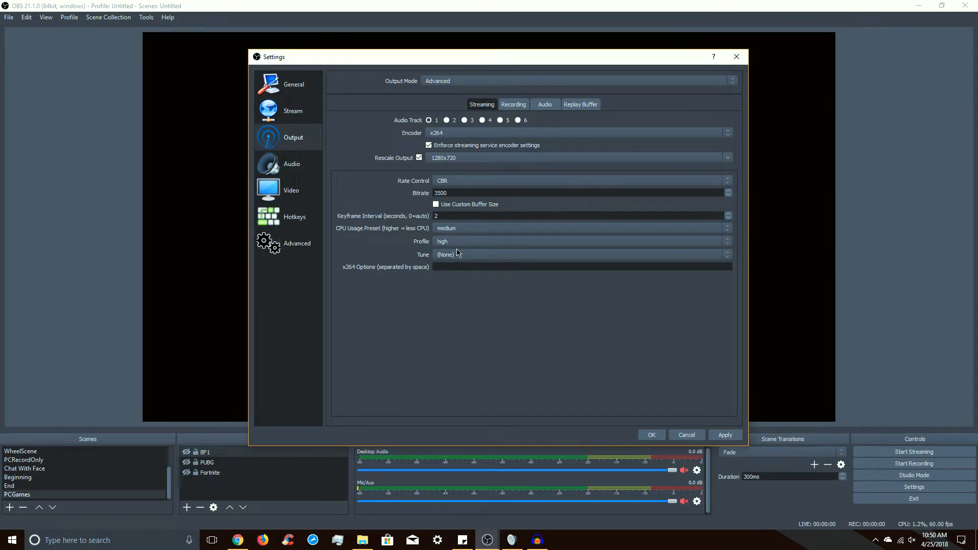
# Step: Keep the x264 tune at (None), and switch the streaming encoder to NVENC H.264
pyautogui.click(458, 254)
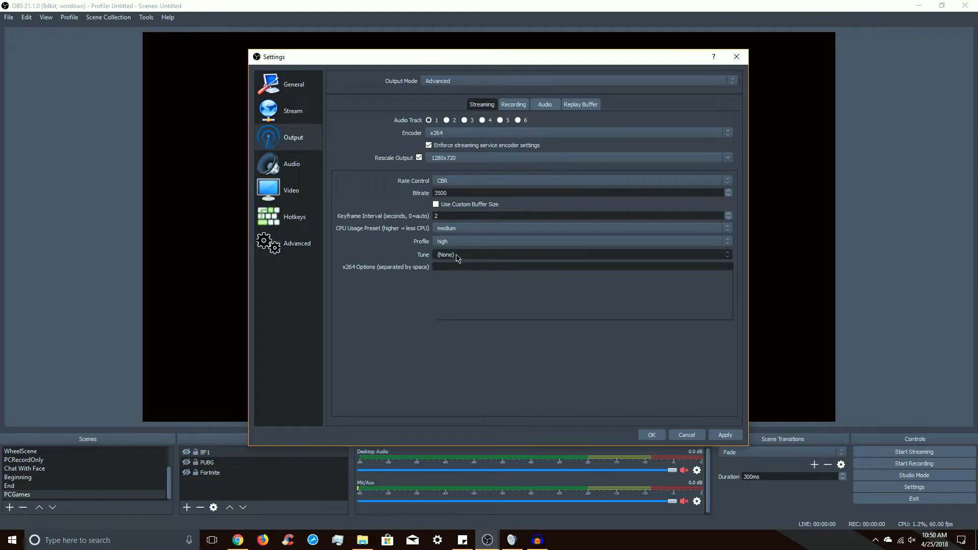
pyautogui.click(460, 332)
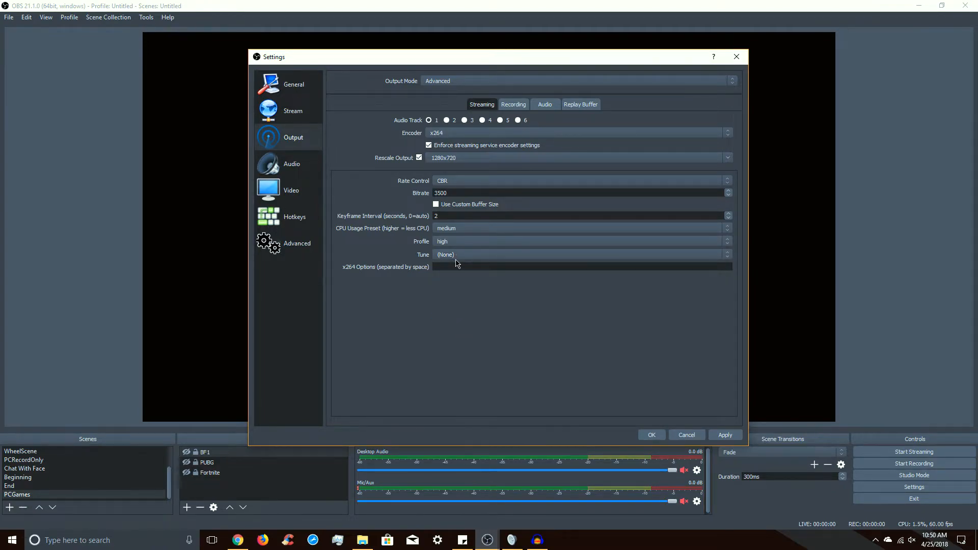
pyautogui.click(443, 135)
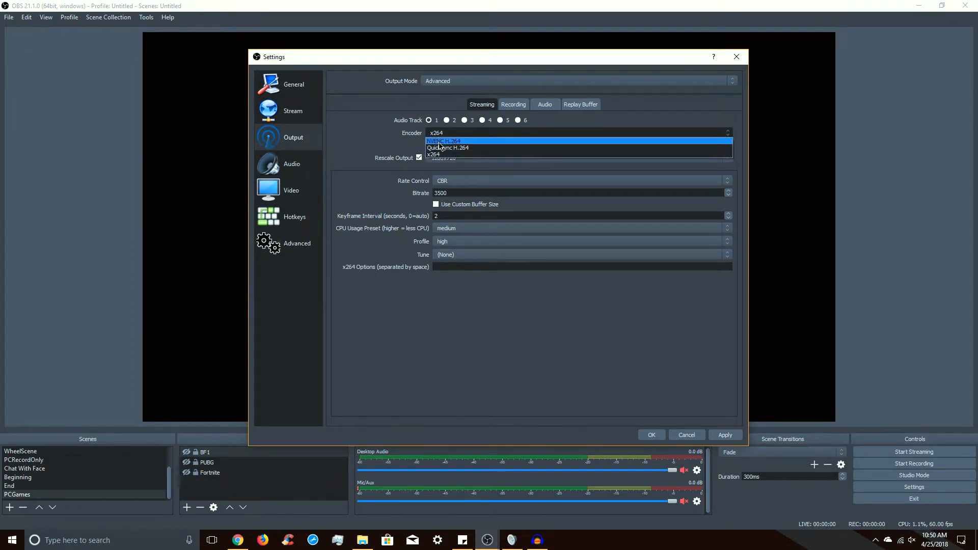
pyautogui.click(441, 142)
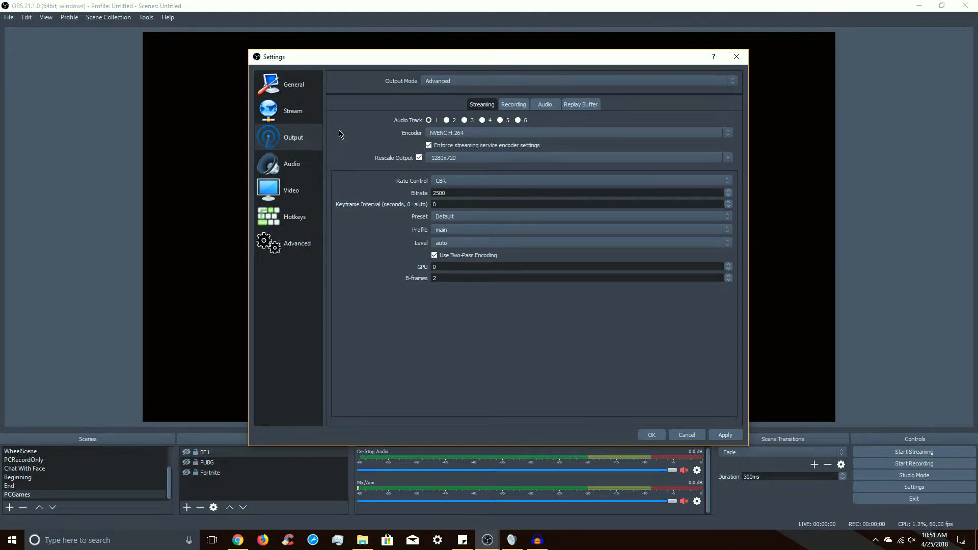
pyautogui.click(438, 135)
pyautogui.click(445, 142)
# Step: Switch to Chrome and show the x264 vs NVENC comparison video full screen at about 10:13, adjusting its playback quality
pyautogui.click(238, 540)
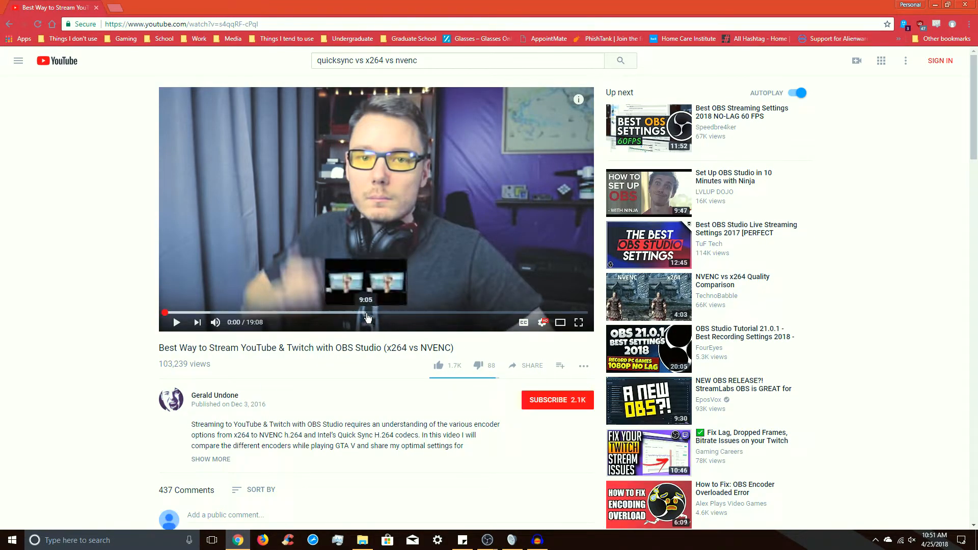
pyautogui.click(390, 318)
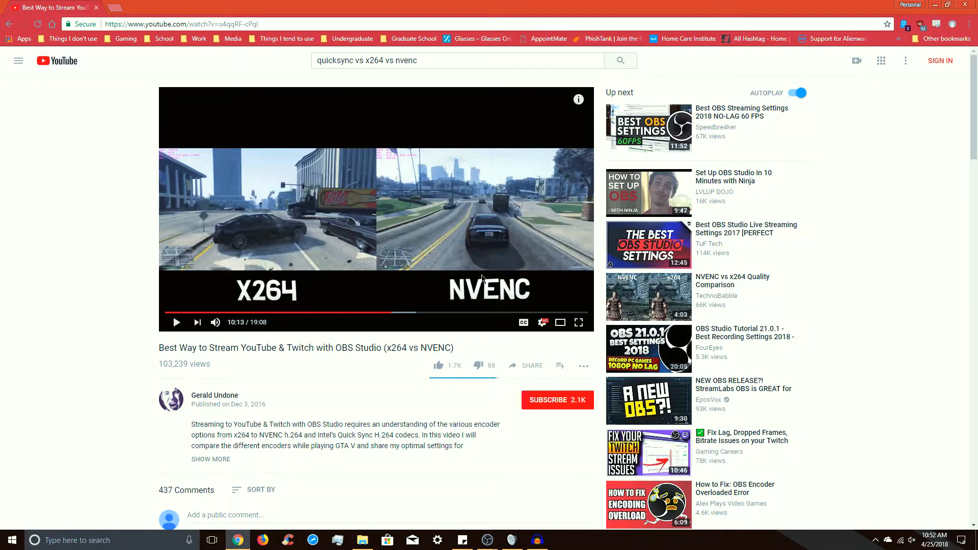
pyautogui.click(579, 322)
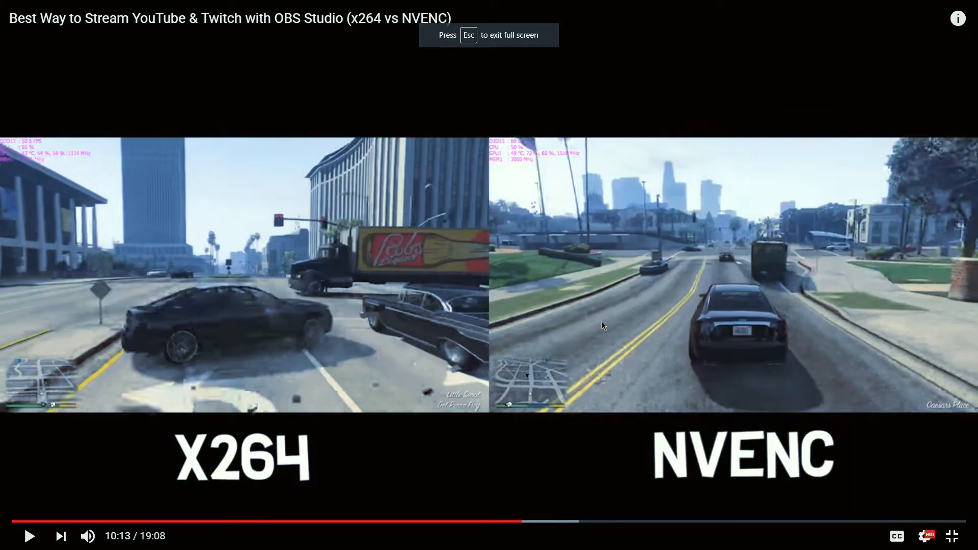
pyautogui.click(925, 536)
pyautogui.click(937, 498)
pyautogui.click(957, 356)
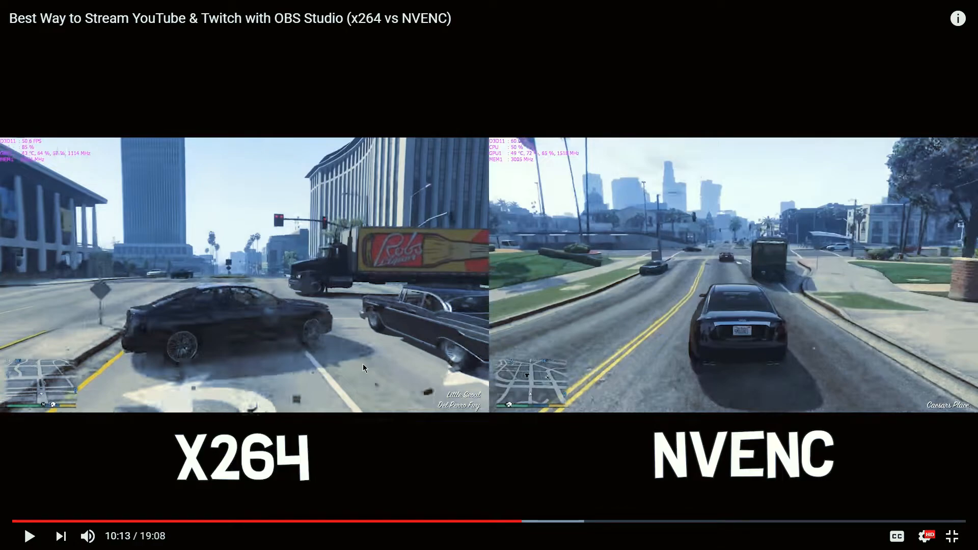
# Step: Play and pause the comparison to examine the FPS, CPU and GPU read-outs for x264 and NVENC
pyautogui.click(428, 479)
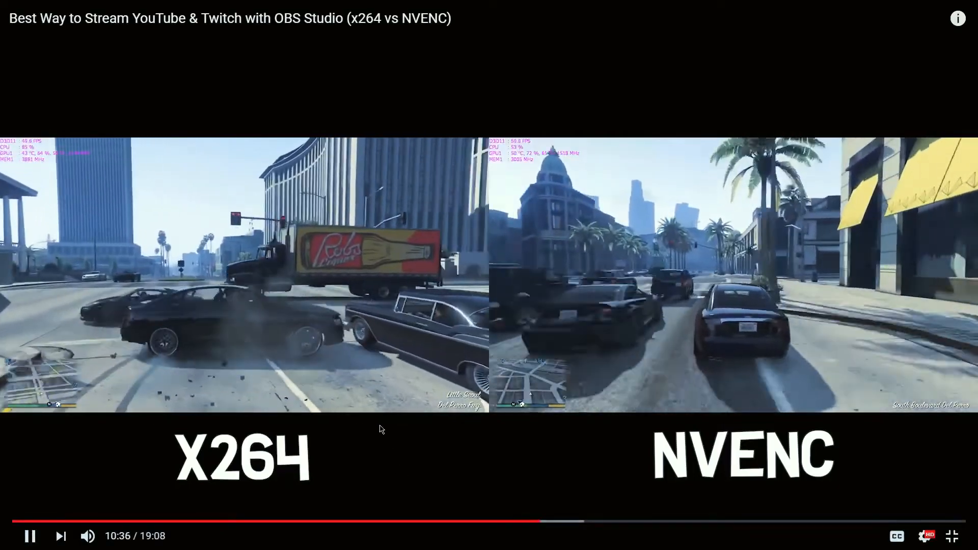
pyautogui.click(379, 430)
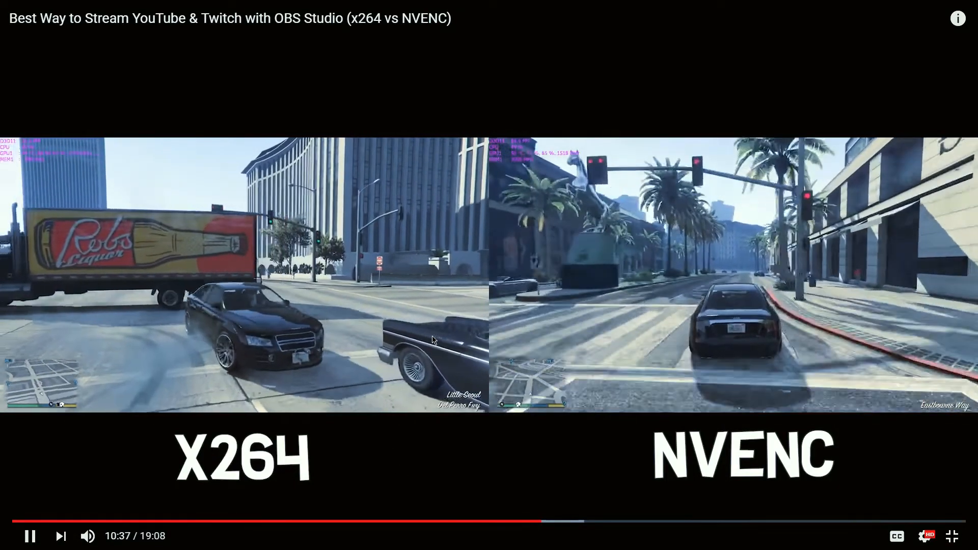
pyautogui.click(57, 189)
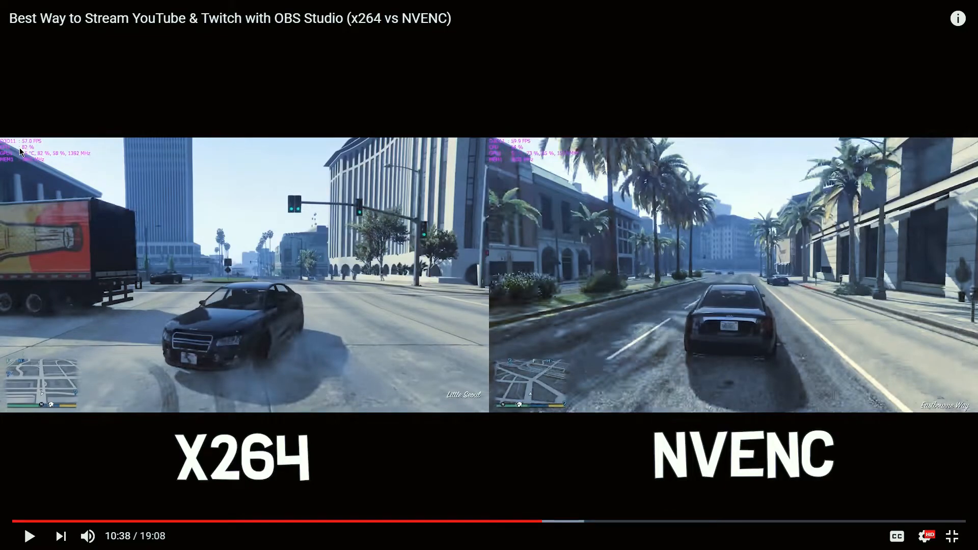
pyautogui.click(569, 234)
pyautogui.click(530, 156)
pyautogui.click(530, 157)
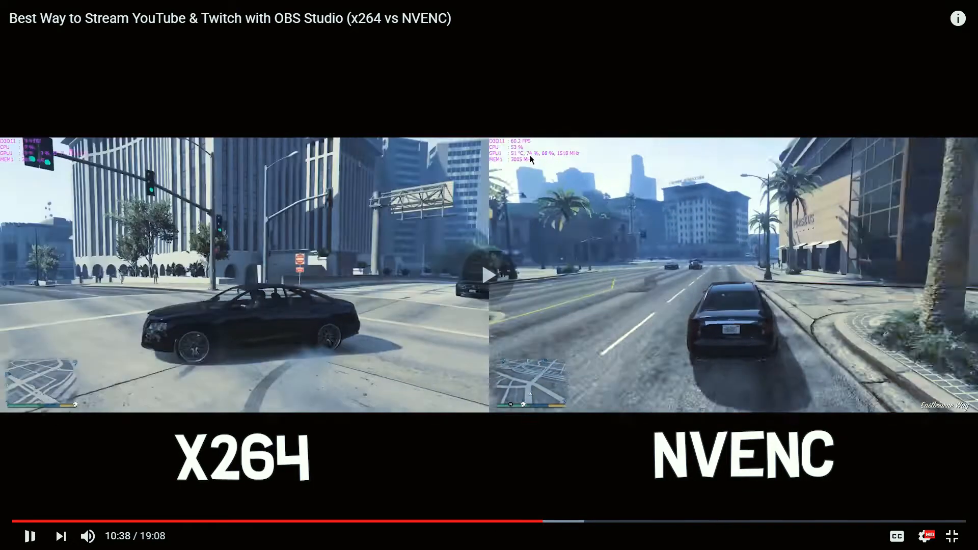
pyautogui.click(522, 152)
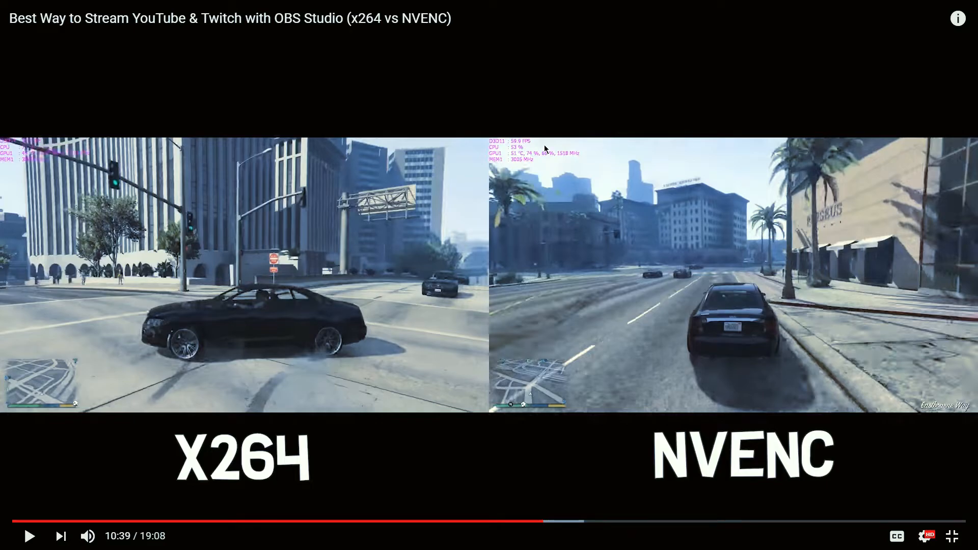
# Step: Resume the video and skip ahead to the x264 versus QuickSync comparison at about 13:27
pyautogui.click(676, 360)
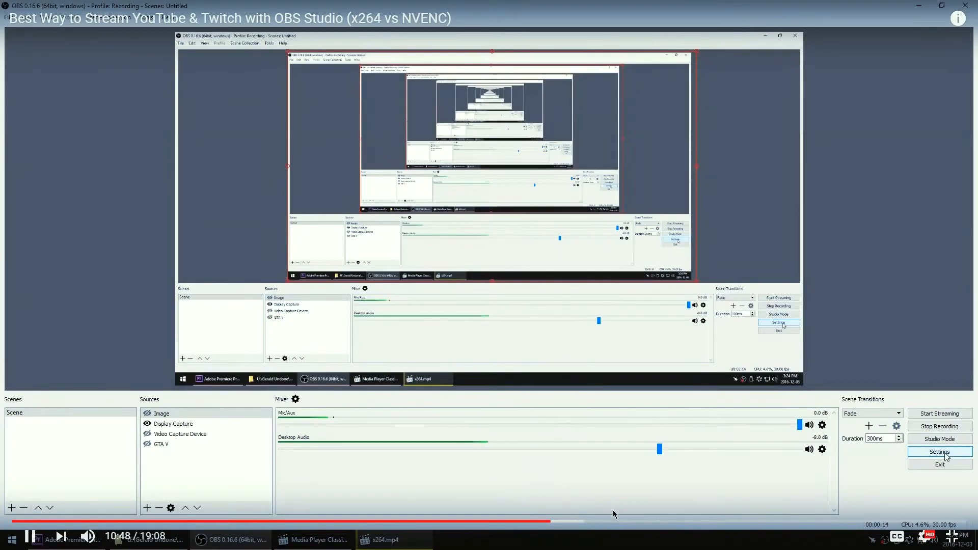
pyautogui.click(589, 523)
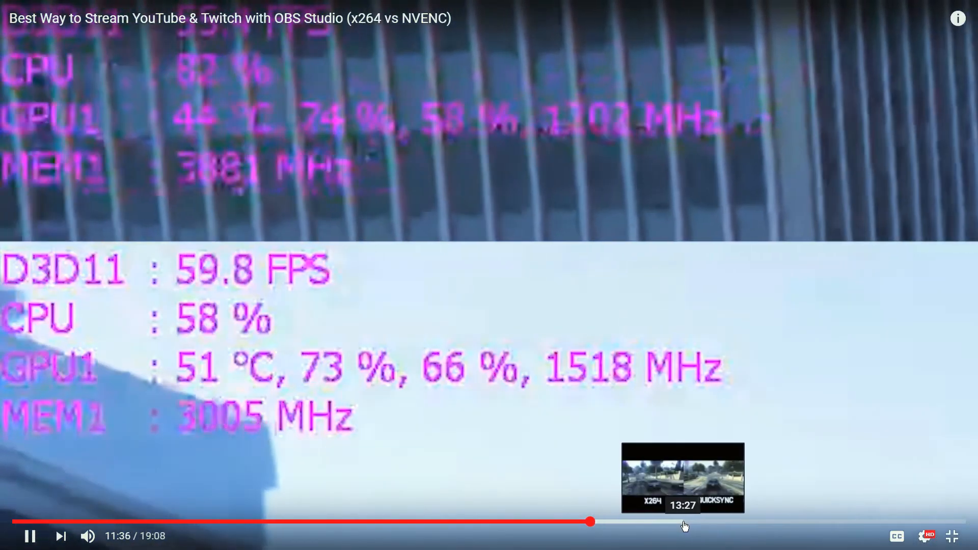
pyautogui.click(683, 523)
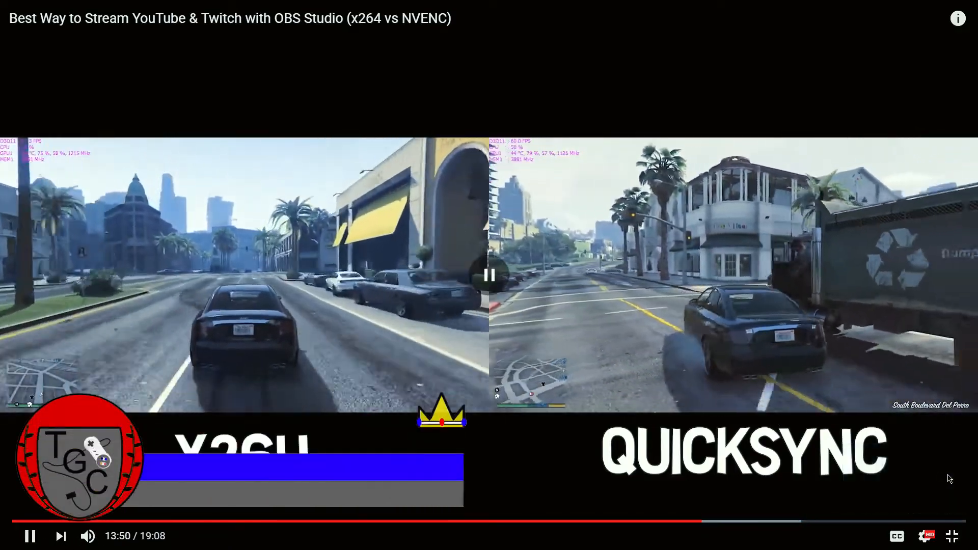
# Step: Exit full screen, pause the video, look over its page and close the browser to return to OBS
pyautogui.click(952, 536)
pyautogui.press('space')
pyautogui.scroll(-2, 298, 414)
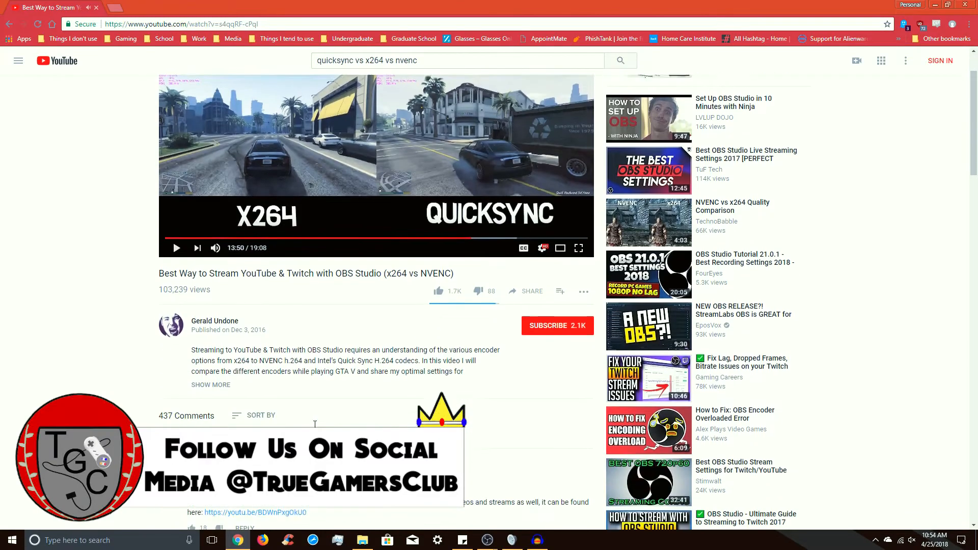
pyautogui.scroll(2, 306, 382)
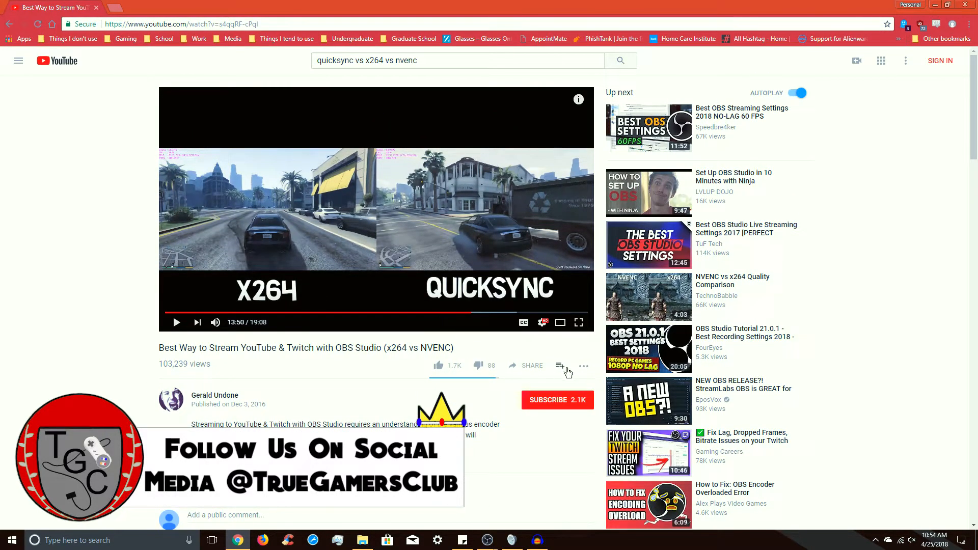
pyautogui.click(972, 4)
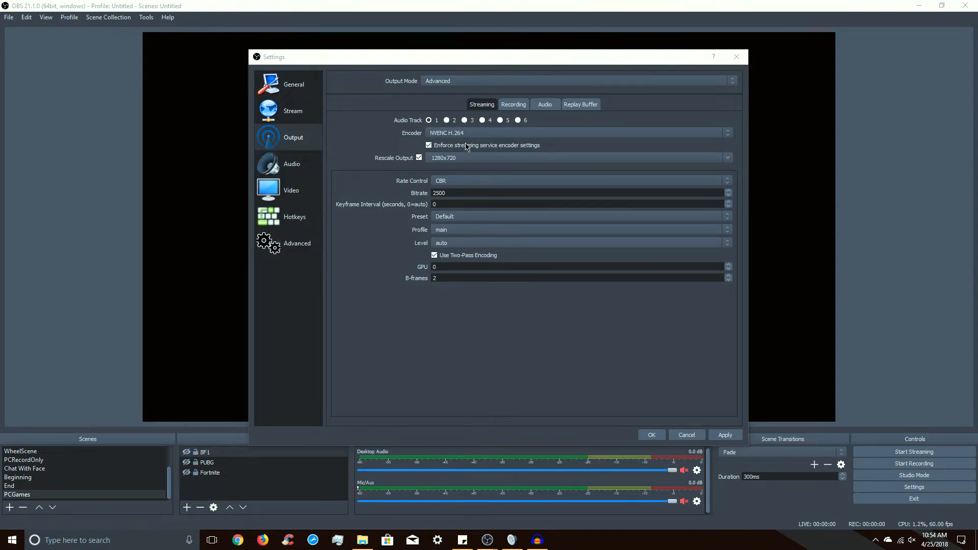
# Step: For the NVENC streaming encoder, set the bitrate to 3500 and the keyframe interval to 2
pyautogui.moveTo(473, 193); pyautogui.dragTo(428, 188)
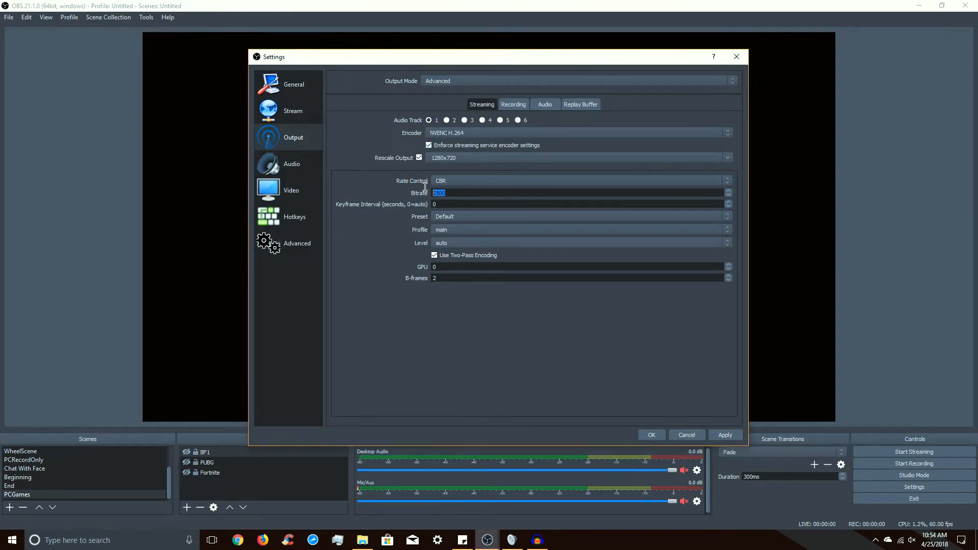
pyautogui.write('6000')
pyautogui.hotkey('ctrl', 'a')
pyautogui.write('35')
pyautogui.press('Tab')
# Step: Set the NVENC preset to High Quality and the profile to high
pyautogui.click(442, 218)
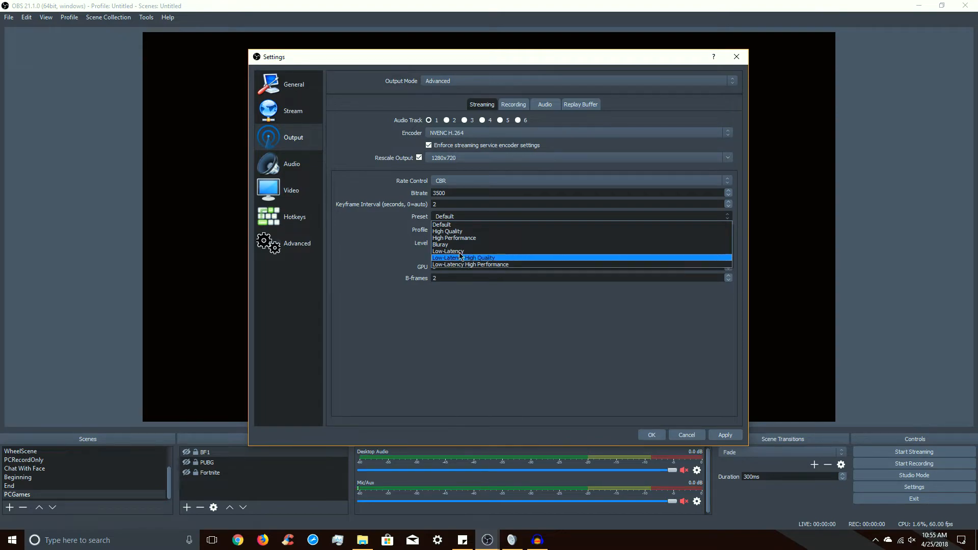
pyautogui.click(441, 232)
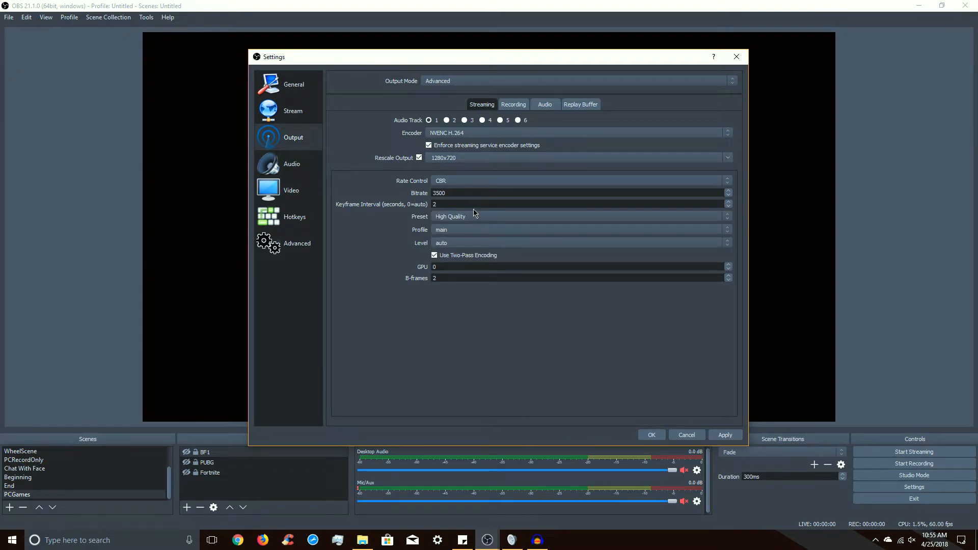
pyautogui.click(458, 231)
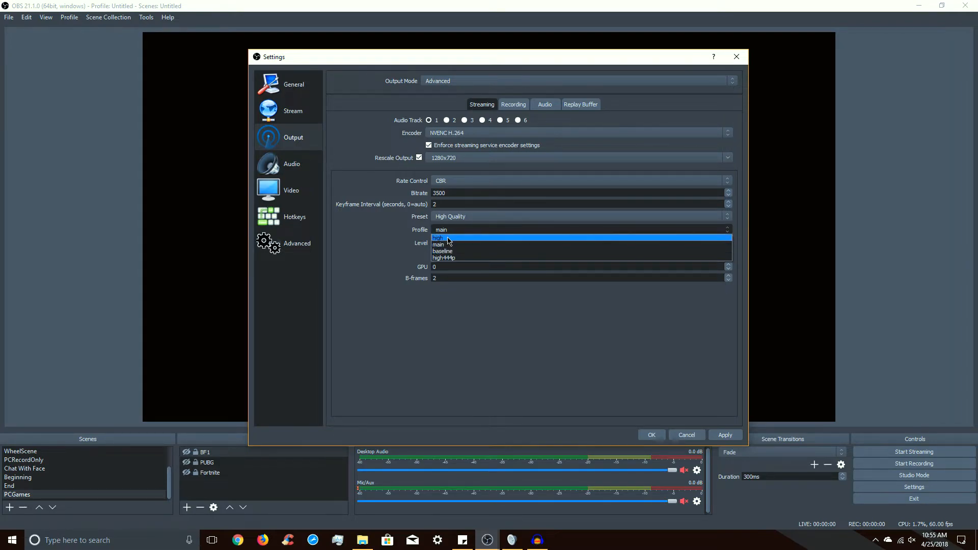
pyautogui.click(448, 238)
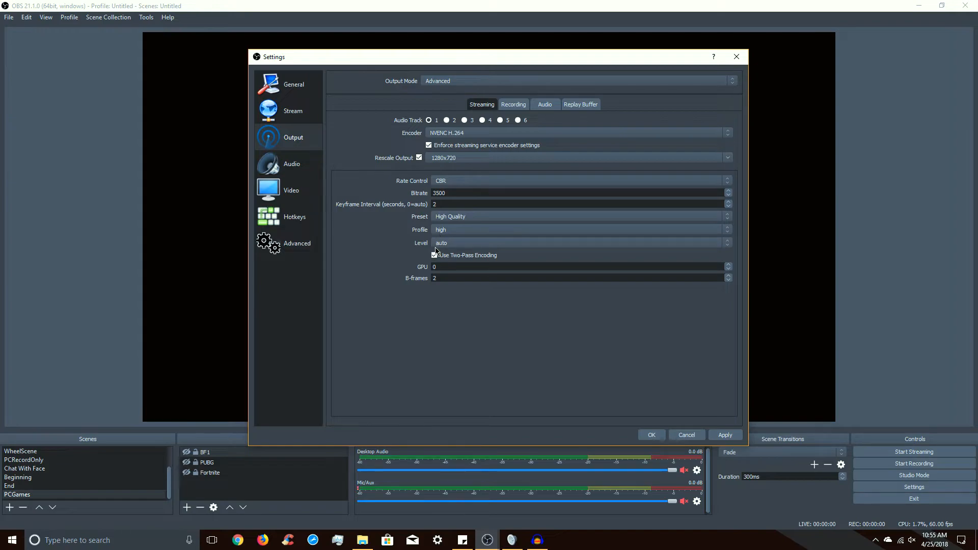
# Step: Review the NVENC level options and keep auto, with two-pass encoding enabled
pyautogui.click(441, 244)
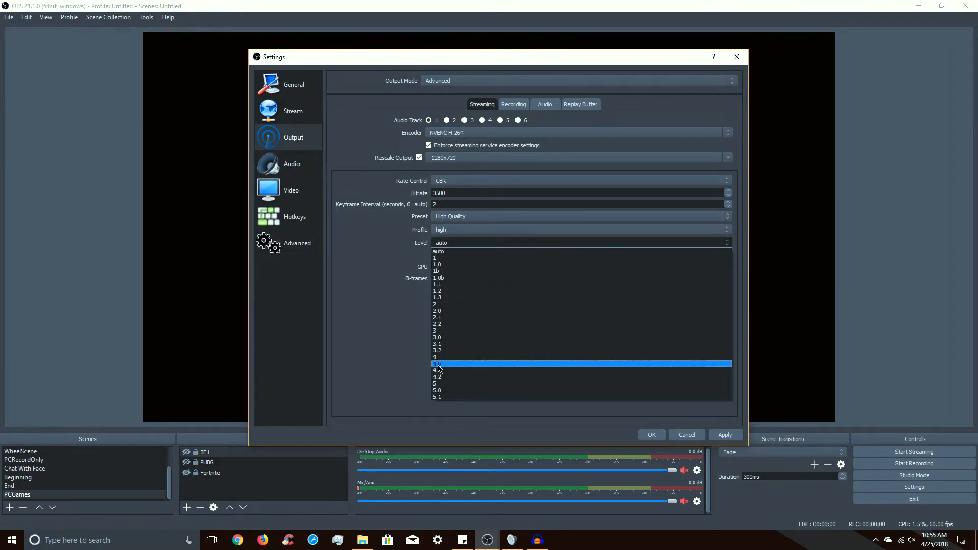
pyautogui.click(436, 252)
pyautogui.click(434, 255)
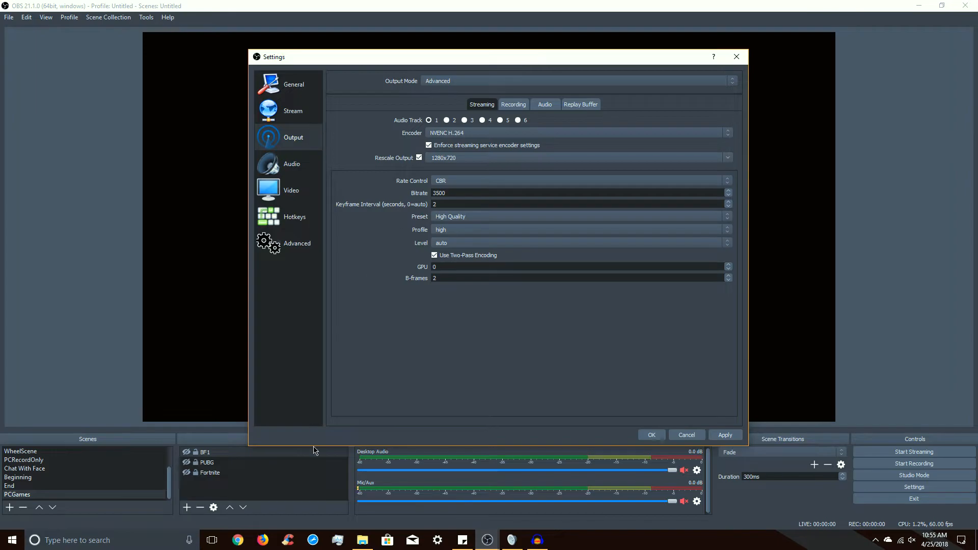
# Step: Switch to Task Manager, enlarge it to examine the GPU usage of the OBS processes, and minimize it
pyautogui.click(339, 541)
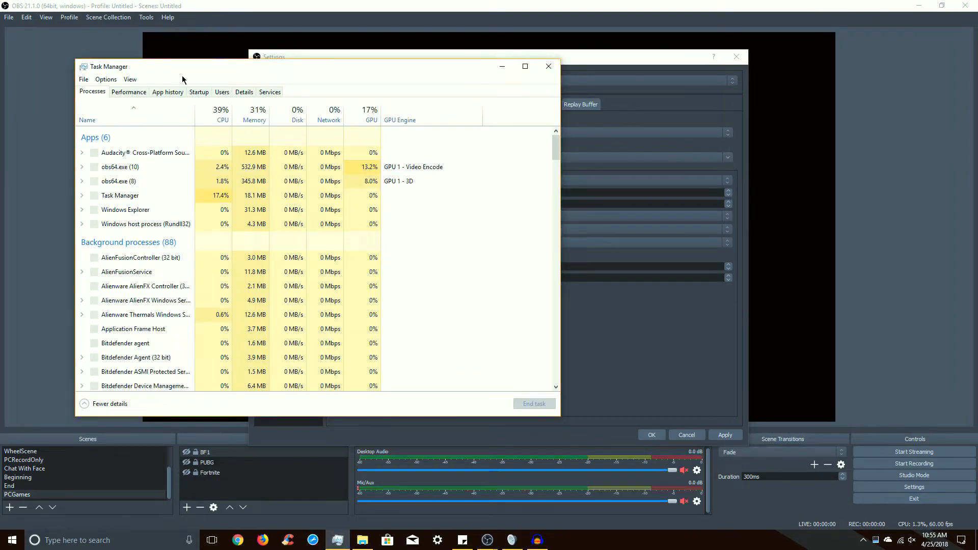
pyautogui.moveTo(182, 79); pyautogui.dragTo(388, 90)
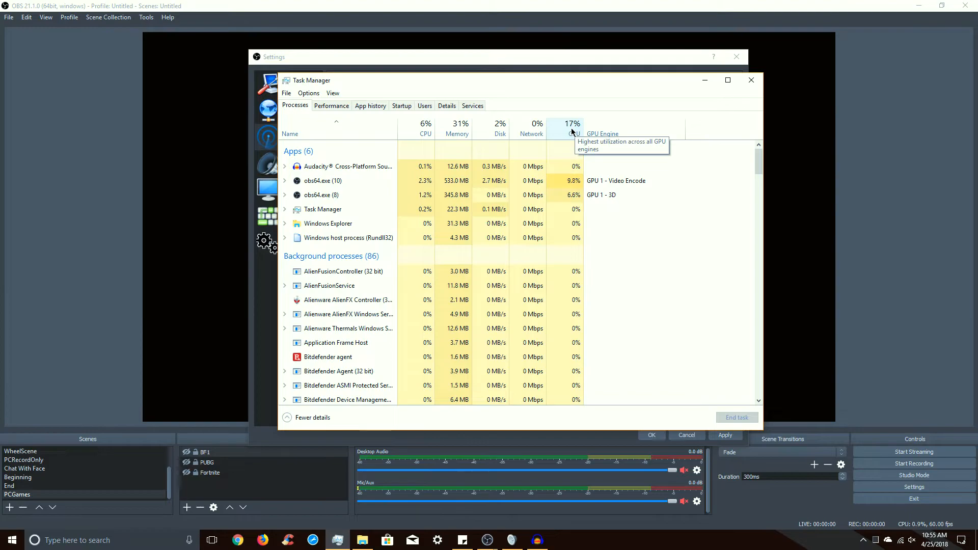
pyautogui.click(728, 80)
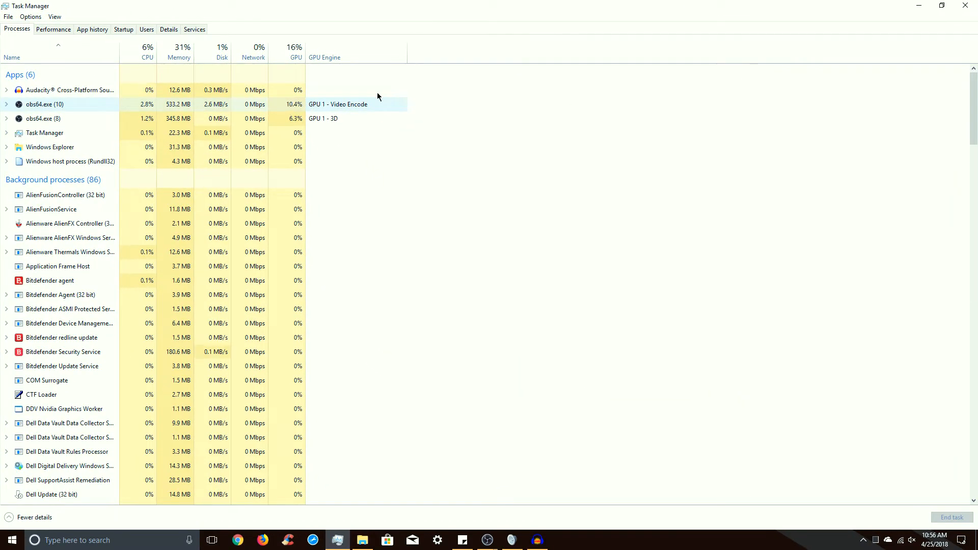
pyautogui.click(919, 5)
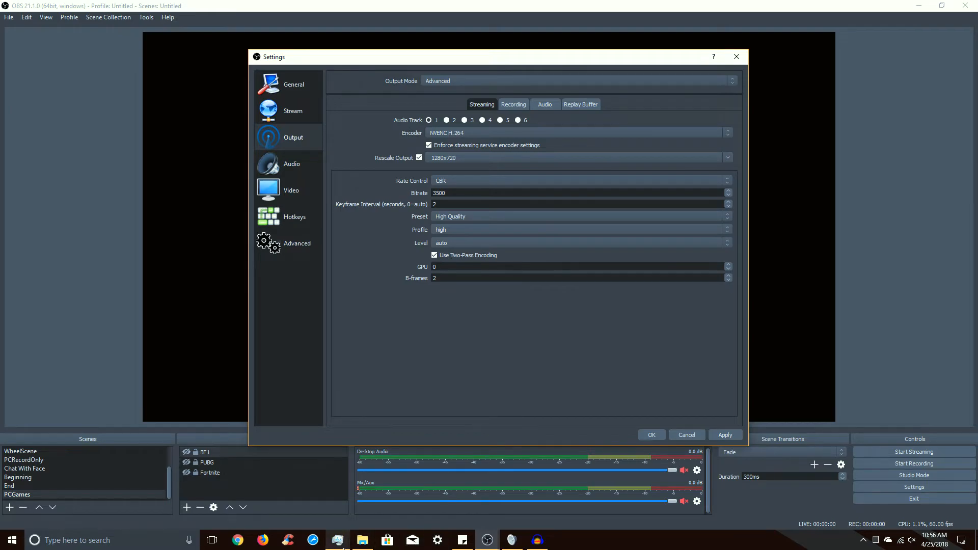
# Step: Reopen Task Manager, look through the running processes and sort them by CPU usage with the highest first
pyautogui.moveTo(343, 548)
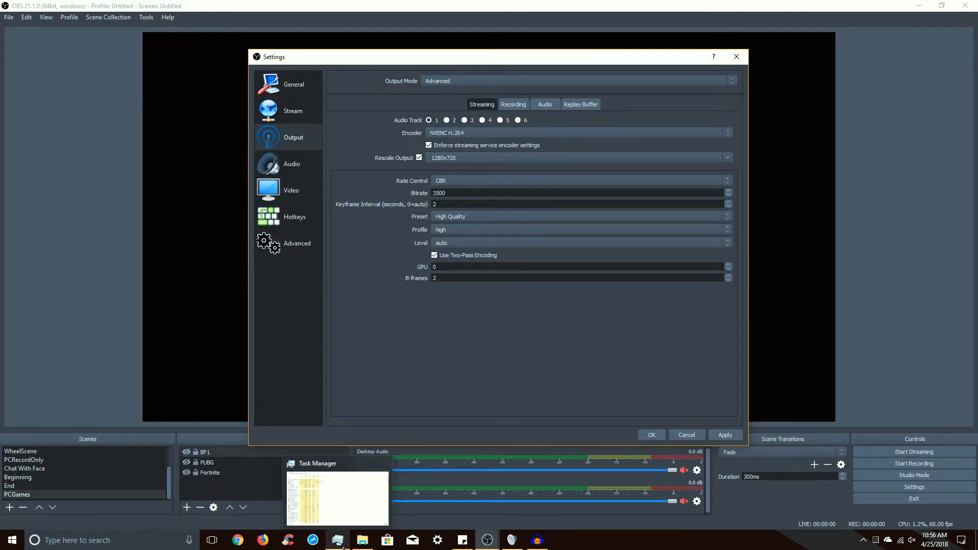
pyautogui.click(343, 548)
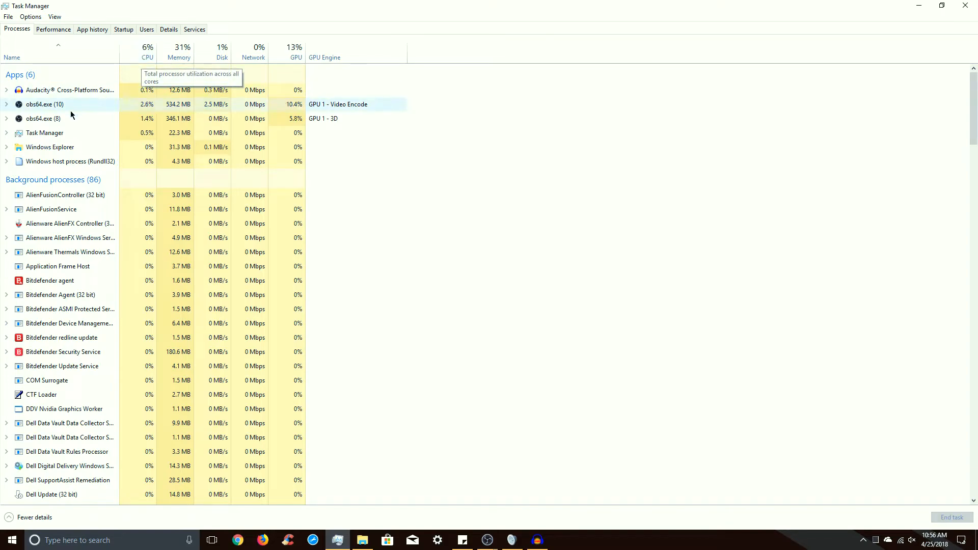
pyautogui.scroll(-3, 64, 253)
pyautogui.scroll(1, 66, 250)
pyautogui.scroll(-9, 57, 247)
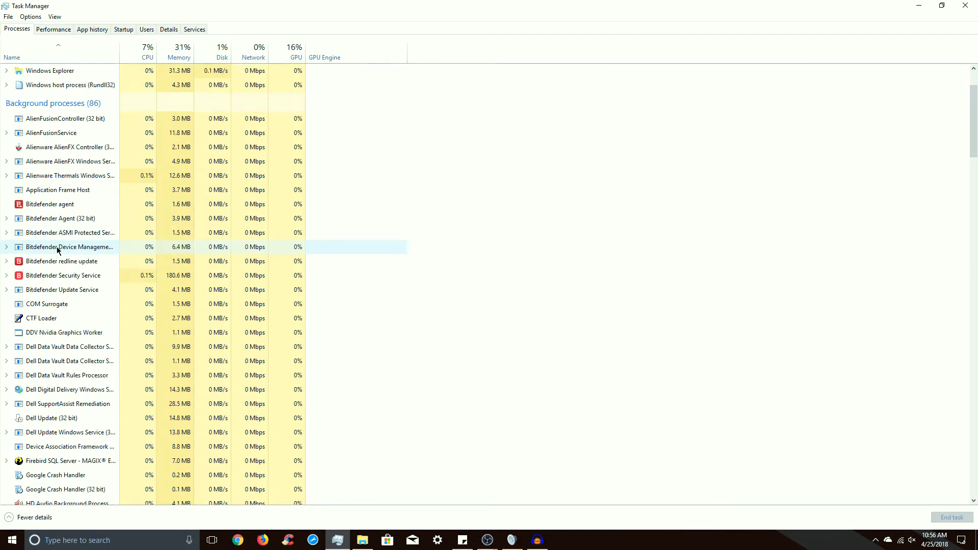
pyautogui.moveTo(973, 207); pyautogui.dragTo(896, 321)
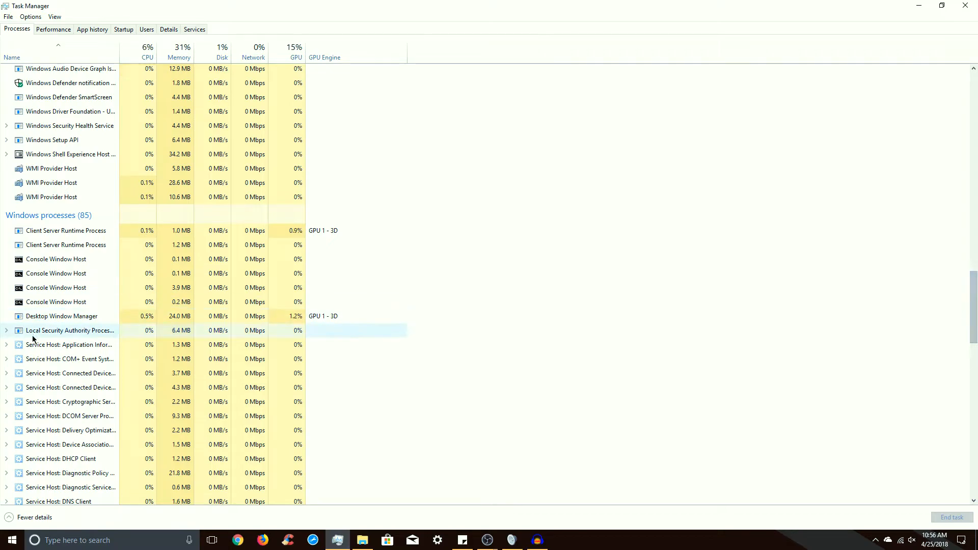
pyautogui.click(145, 50)
pyautogui.scroll(20, 382, 182)
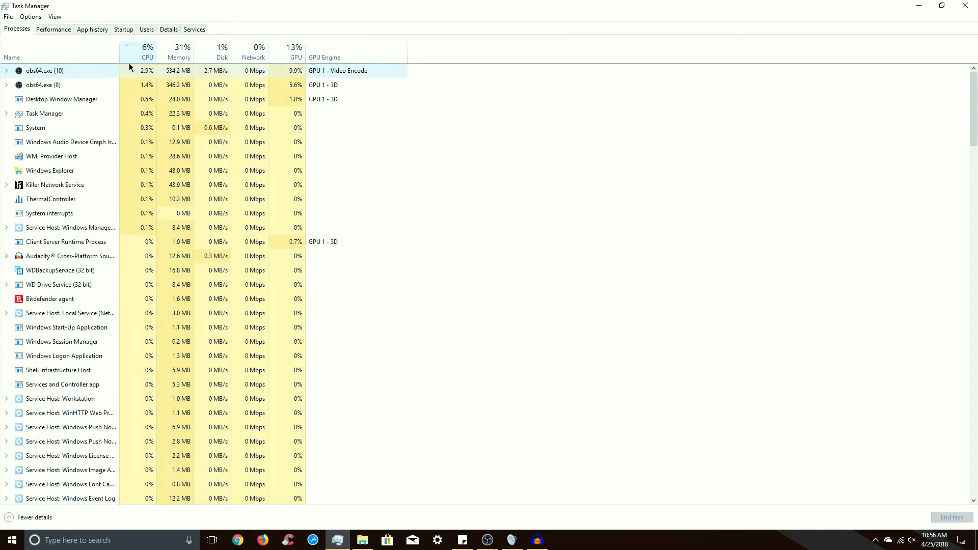
# Step: Sort the processes by name to compare the CPU and GPU load of the OBS processes, and close Task Manager
pyautogui.click(38, 59)
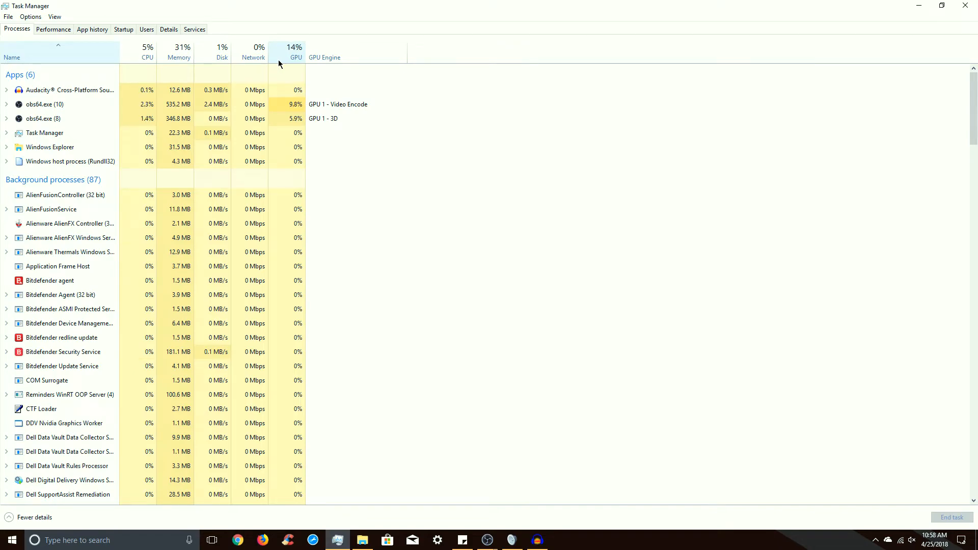
pyautogui.click(943, 5)
pyautogui.moveTo(599, 81); pyautogui.dragTo(567, 63)
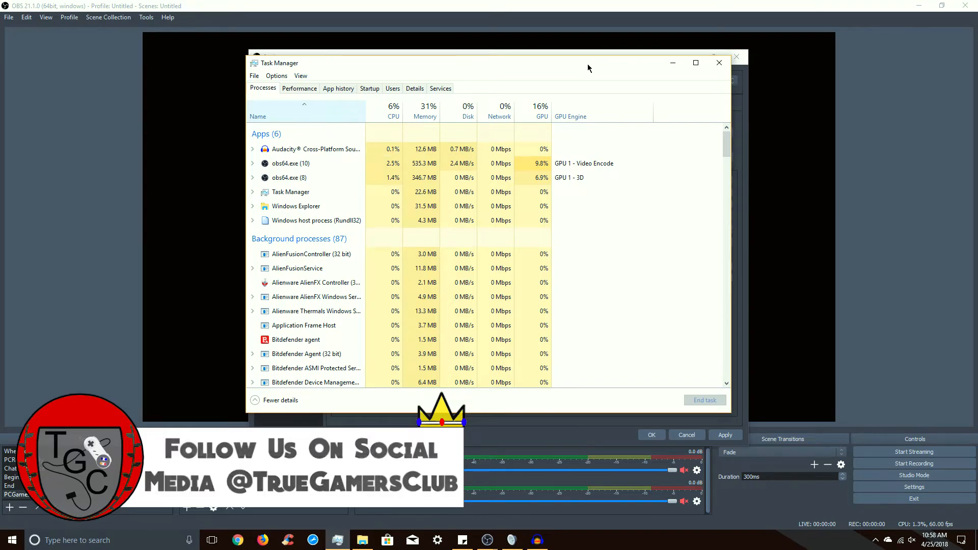
pyautogui.moveTo(588, 63); pyautogui.dragTo(579, 58)
pyautogui.click(711, 58)
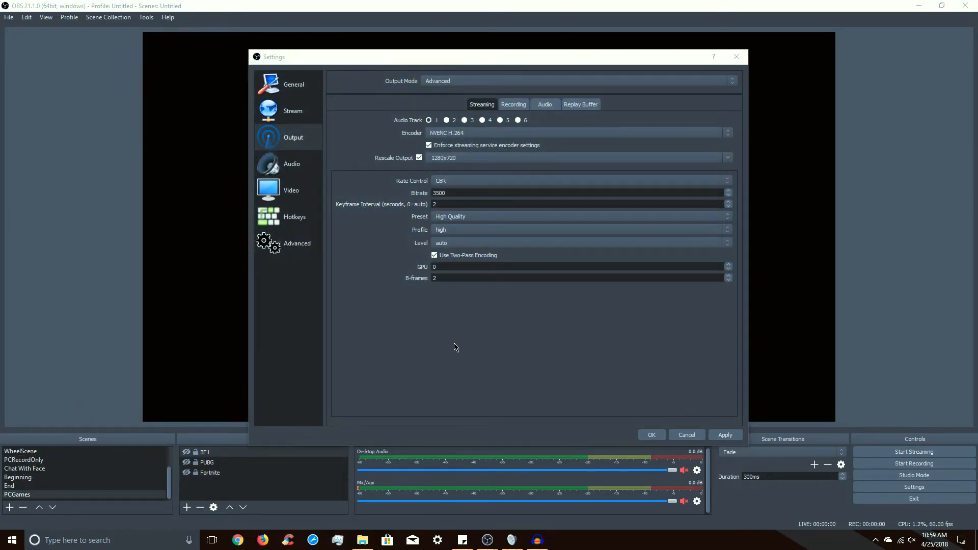
# Step: Review the advanced recording output settings, keeping the type Standard, and check them against the base and output video resolutions
pyautogui.click(508, 107)
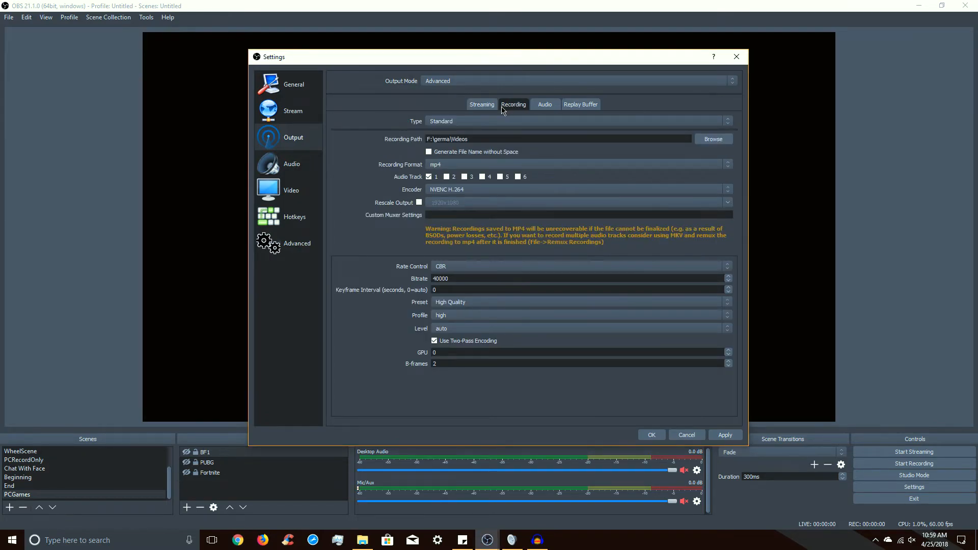
pyautogui.click(447, 124)
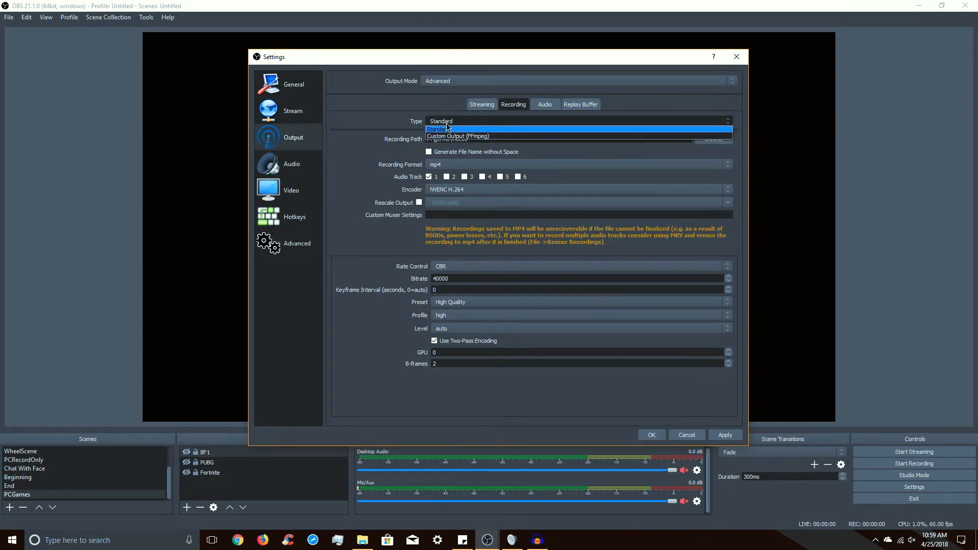
pyautogui.click(450, 125)
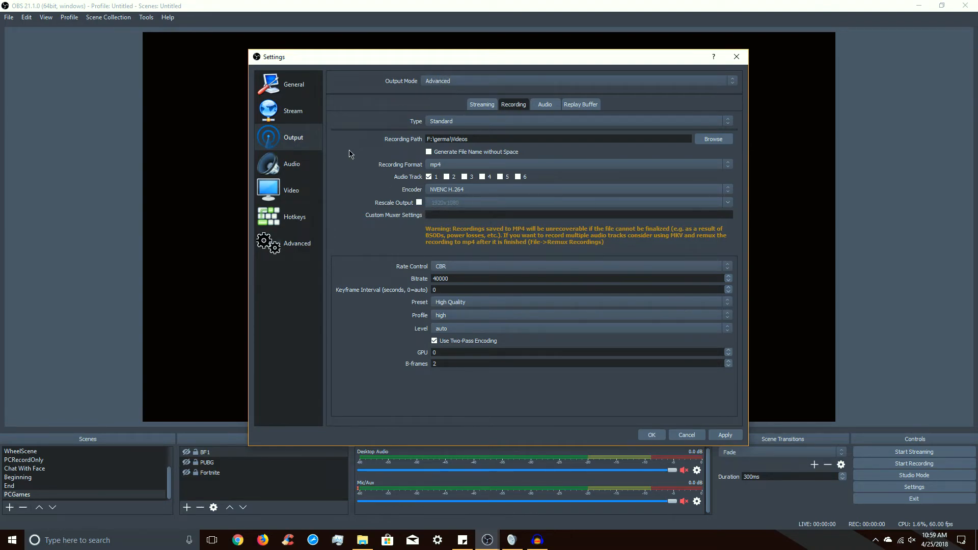
pyautogui.click(291, 190)
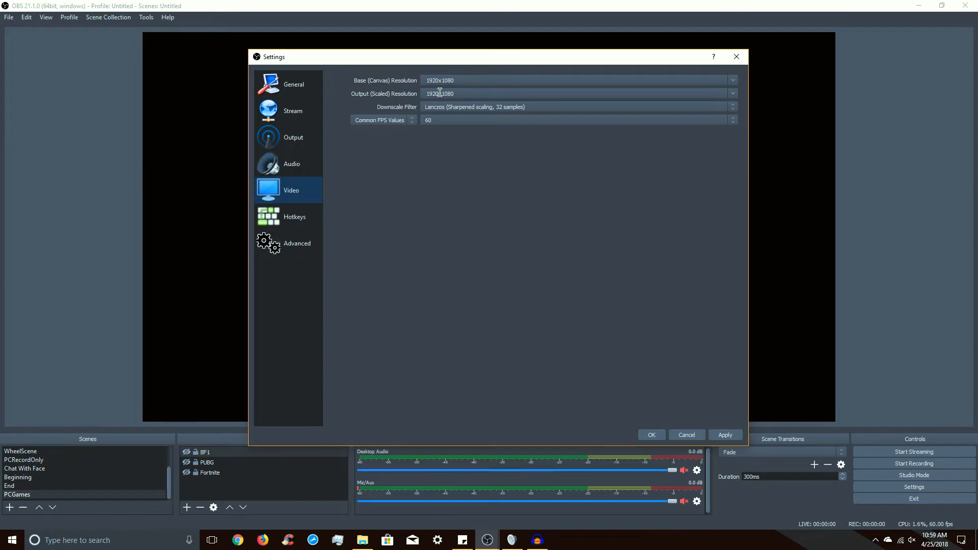
pyautogui.click(294, 143)
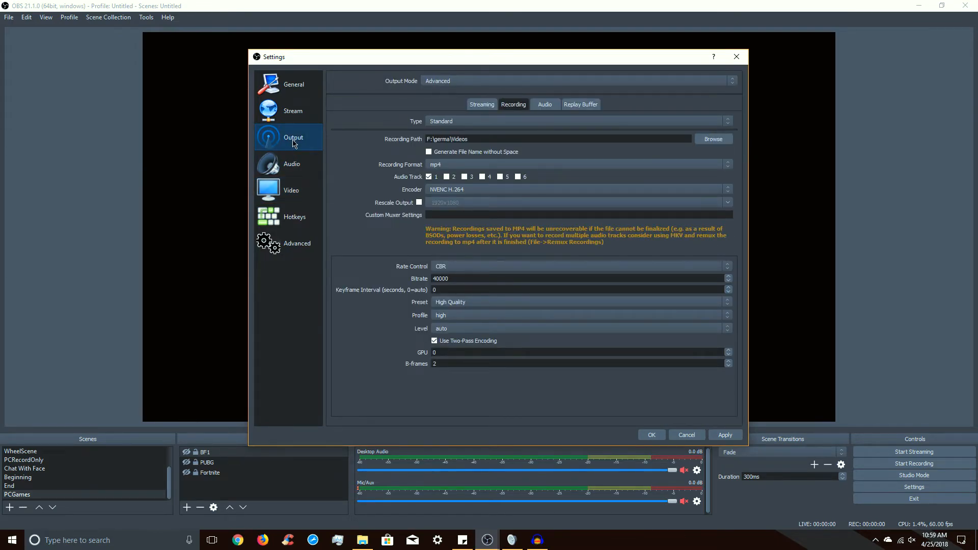
pyautogui.click(461, 276)
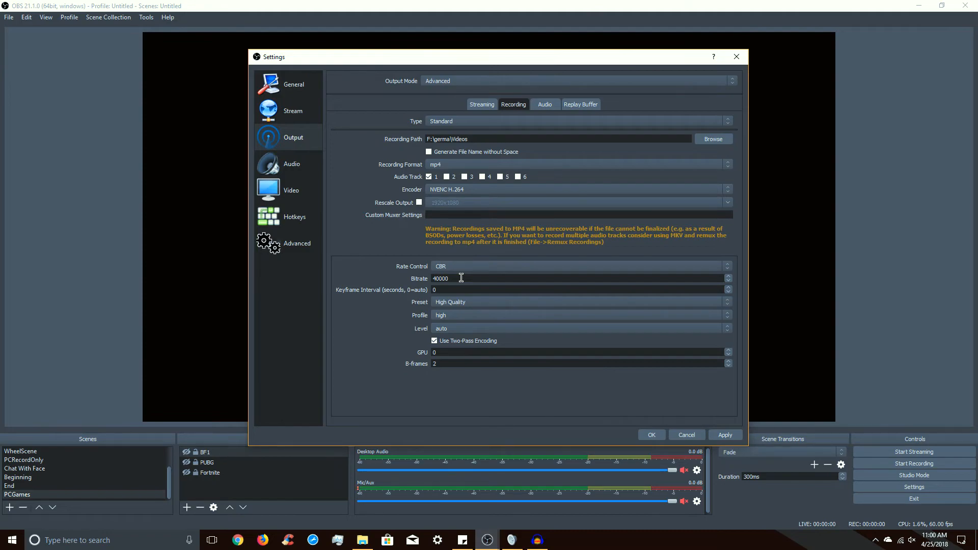
pyautogui.moveTo(462, 277); pyautogui.dragTo(389, 278)
pyautogui.write('6000')
pyautogui.press('BackSpace')
pyautogui.press('BackSpace')
pyautogui.press('BackSpace')
pyautogui.click(164, 546)
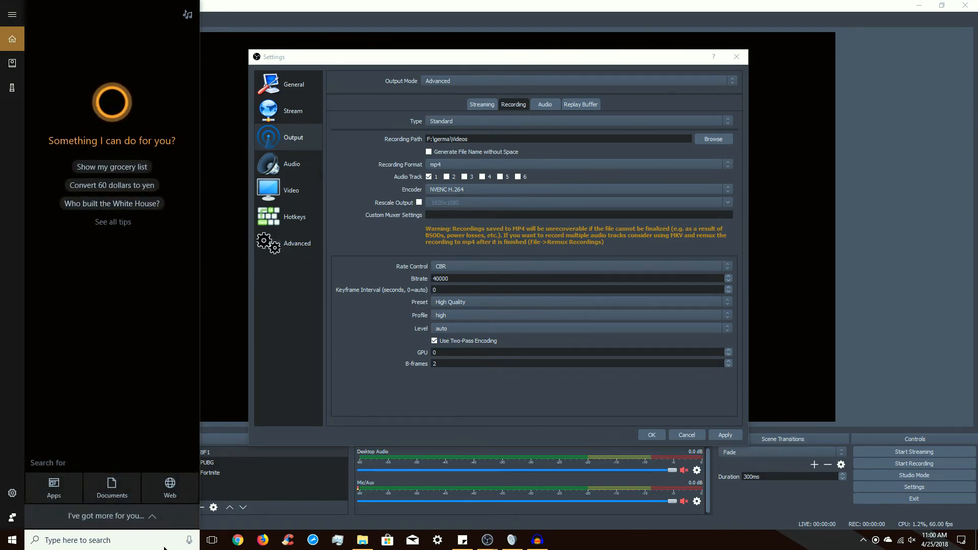
pyautogui.click(627, 549)
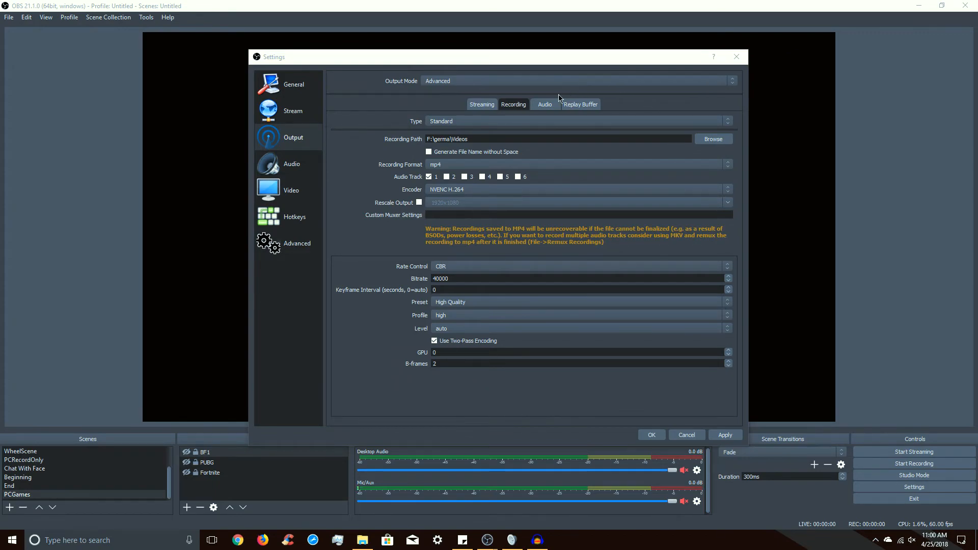
# Step: Review the audio track bitrates, keeping Track 1 at 320, and check the replay buffer option
pyautogui.click(545, 104)
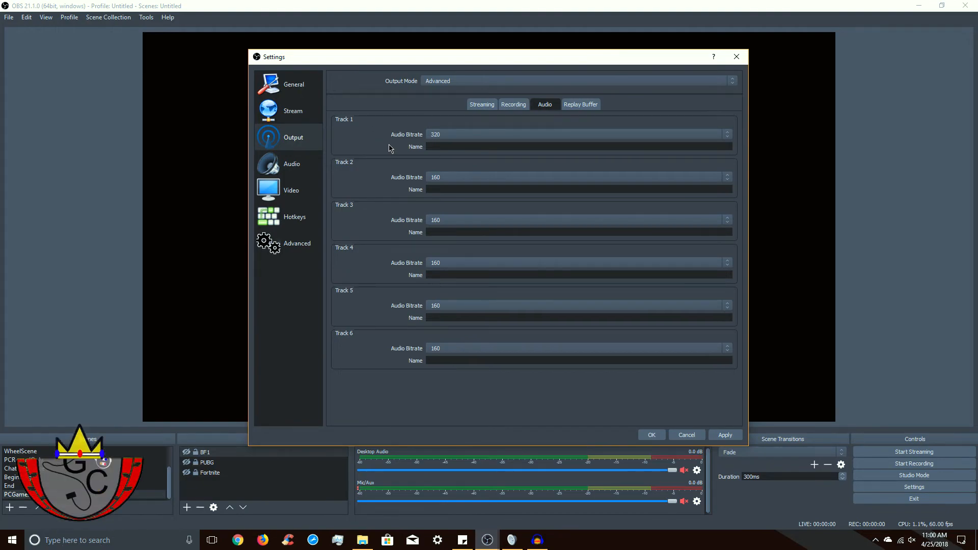
pyautogui.click(442, 137)
pyautogui.click(442, 137)
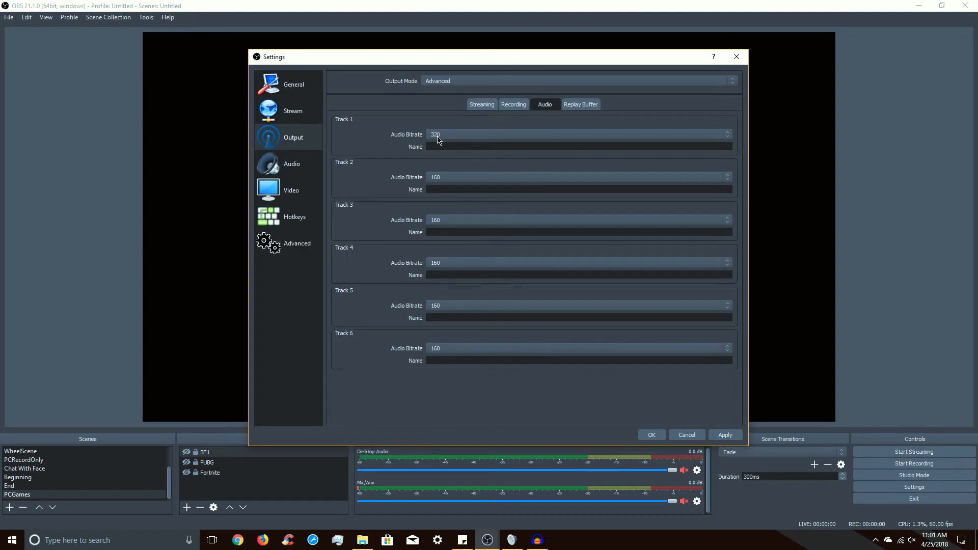
pyautogui.click(586, 105)
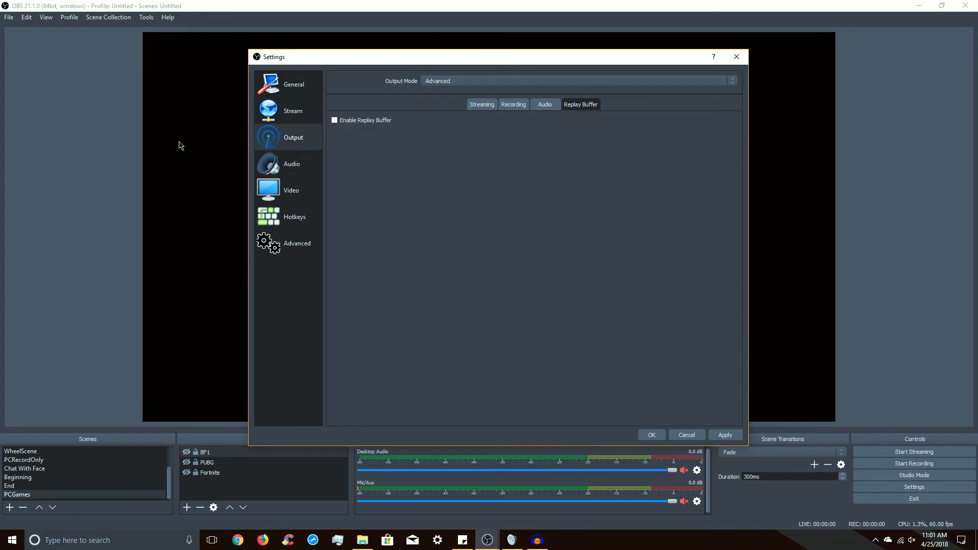
# Step: Review the audio settings, keeping the 48khz sample rate and Speakers / Headphones (Realtek Audio) as desktop audio device
pyautogui.click(261, 166)
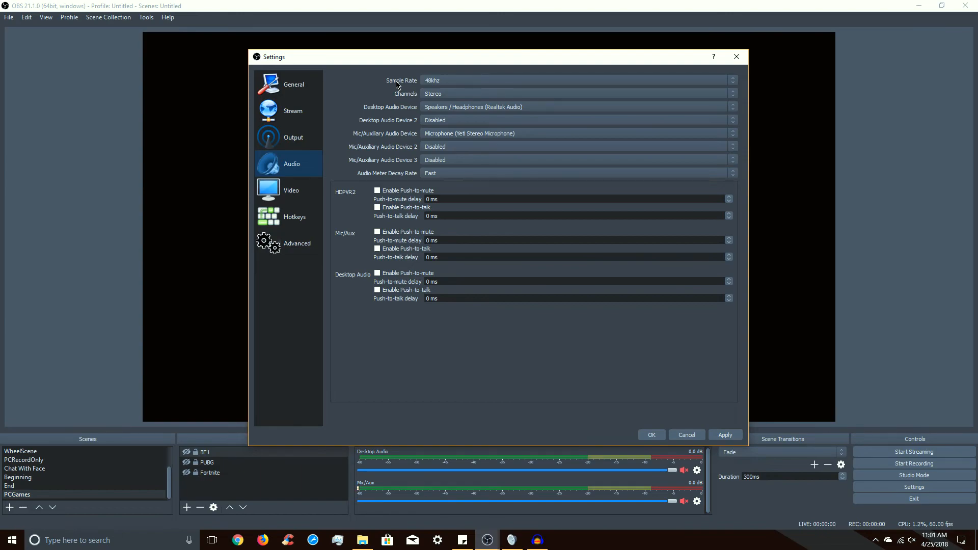
pyautogui.click(442, 81)
pyautogui.click(447, 83)
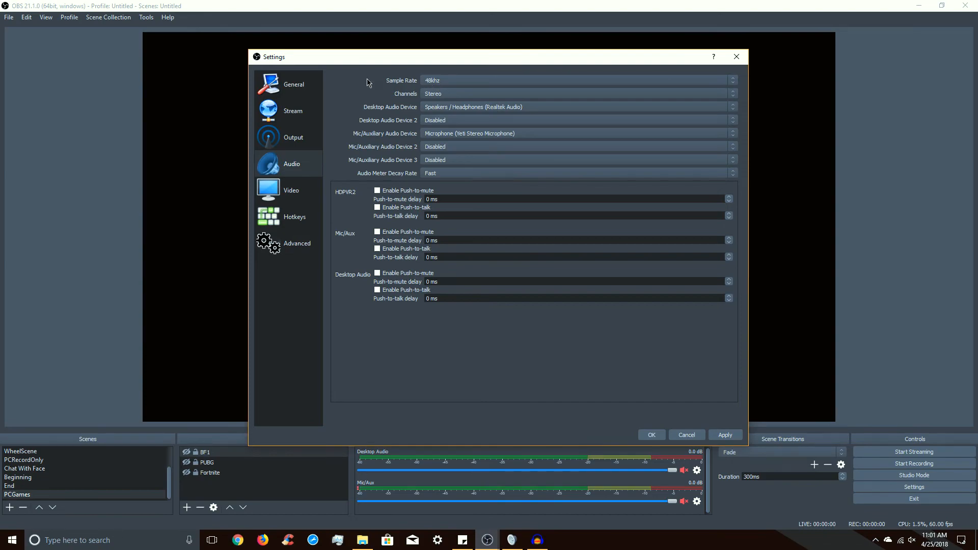
pyautogui.click(439, 108)
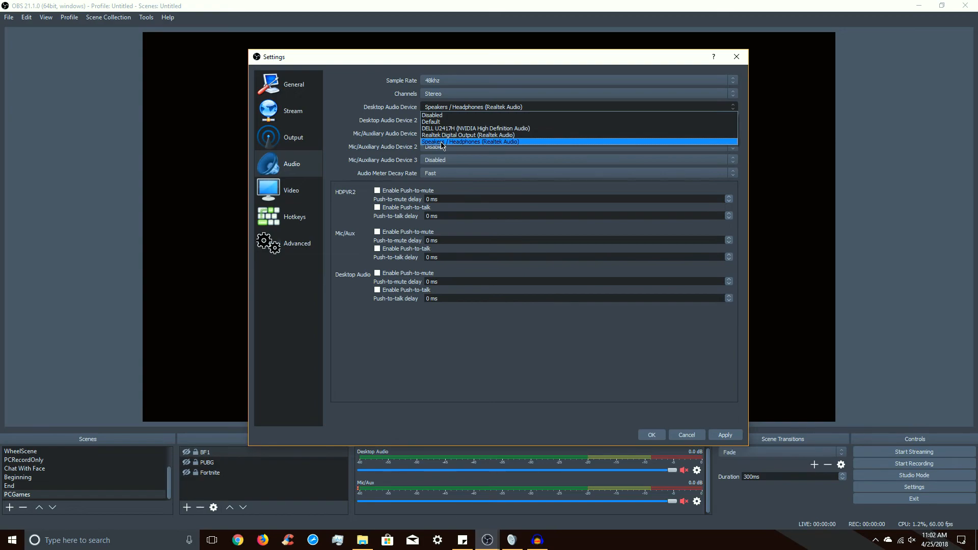
pyautogui.click(363, 106)
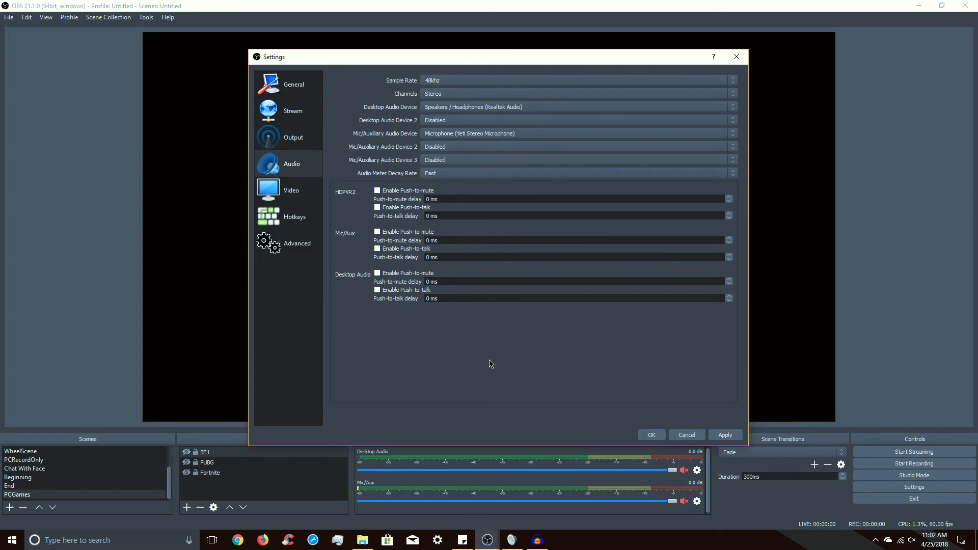
# Step: Look through the Video, Advanced, Hotkeys and General settings
pyautogui.click(301, 193)
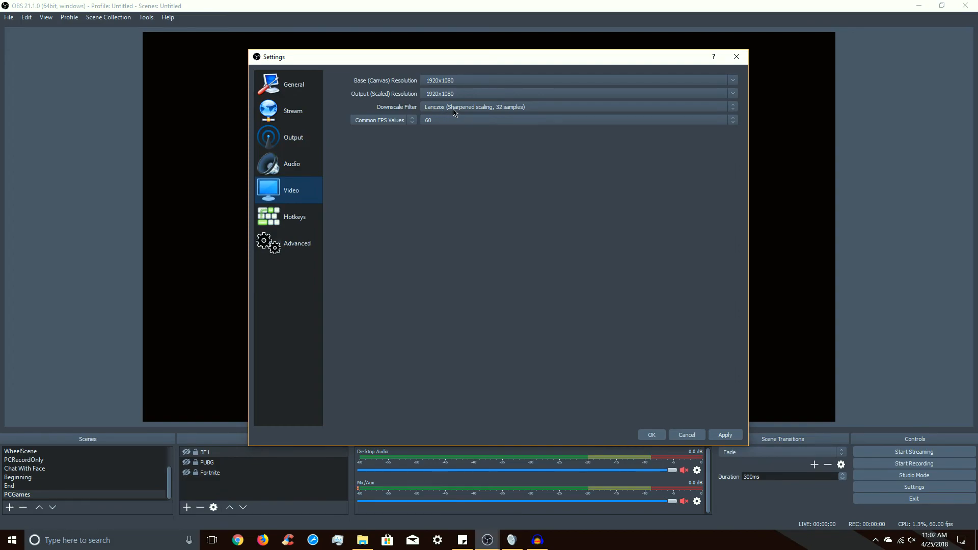
pyautogui.click(303, 249)
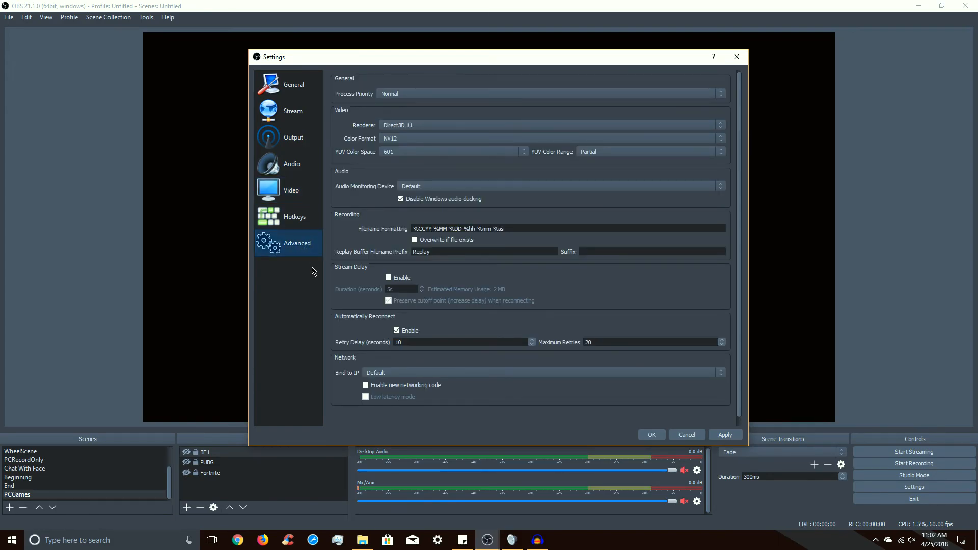
pyautogui.scroll(-1, 335, 317)
pyautogui.scroll(1, 332, 315)
pyautogui.click(265, 224)
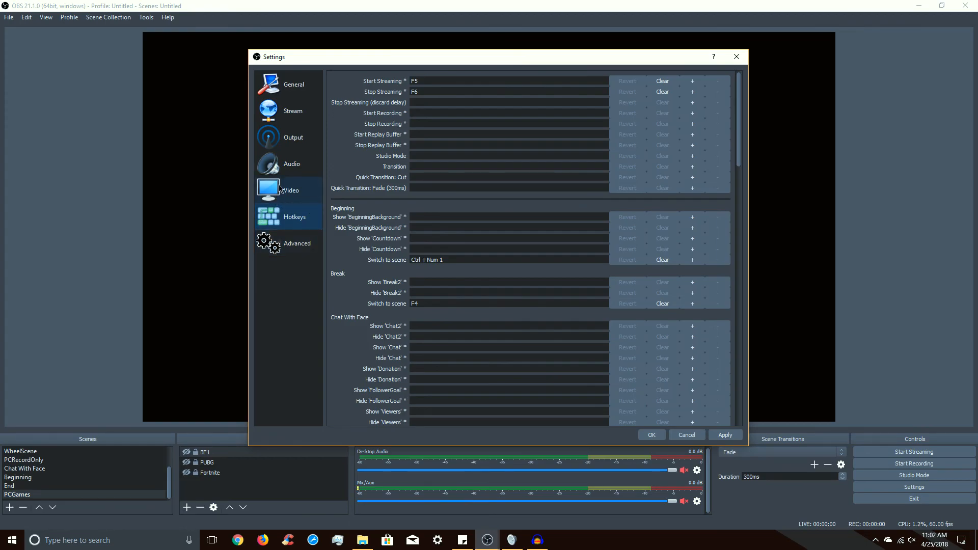
pyautogui.click(298, 82)
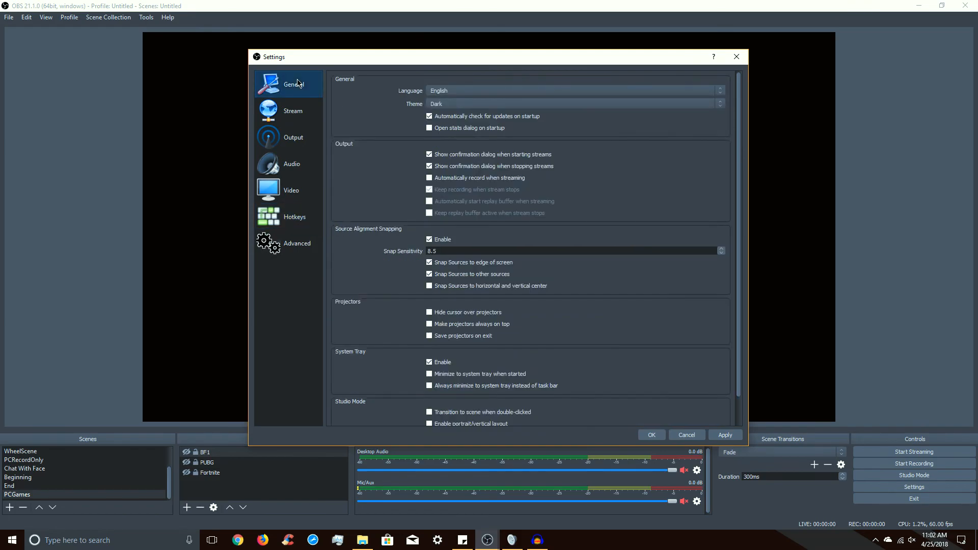
# Step: Return to the streaming output settings and move the Settings window slightly higher to review them
pyautogui.click(300, 139)
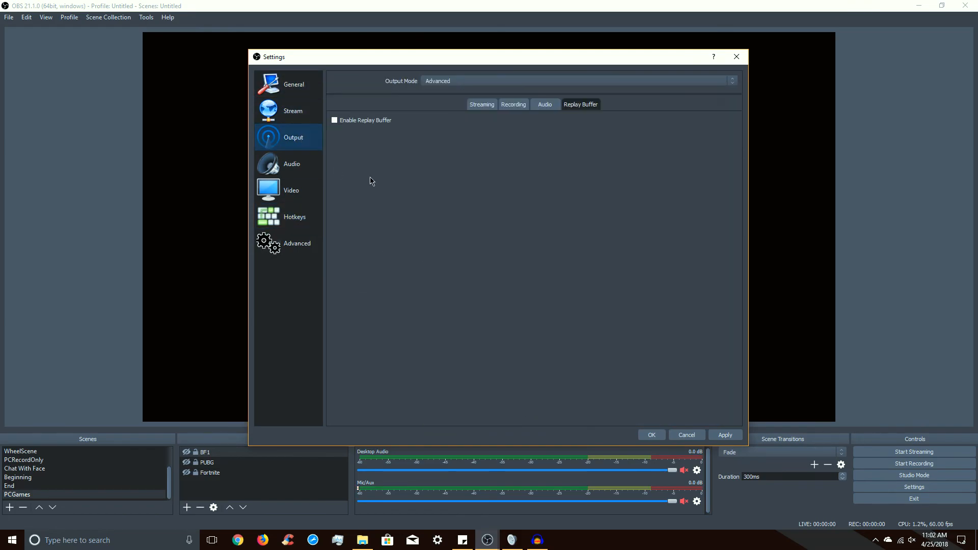
pyautogui.click(480, 106)
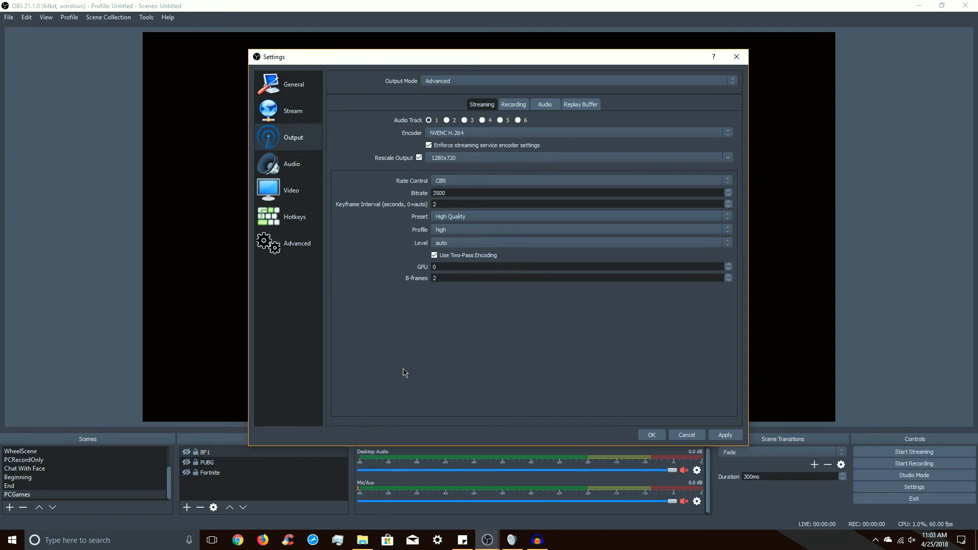
pyautogui.moveTo(284, 57); pyautogui.dragTo(328, 37)
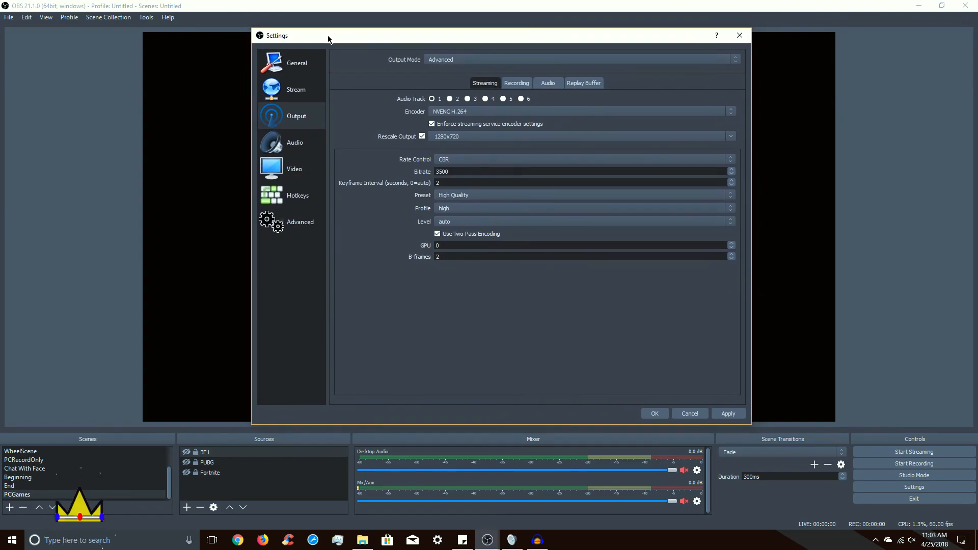